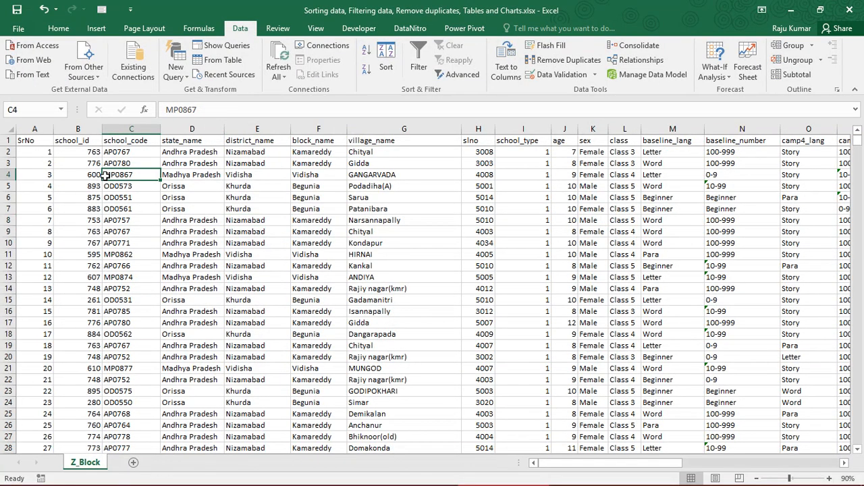
Copy the whole school_code column, header included, from Z_Block into a new worksheet starting at cell A1
key(Up)
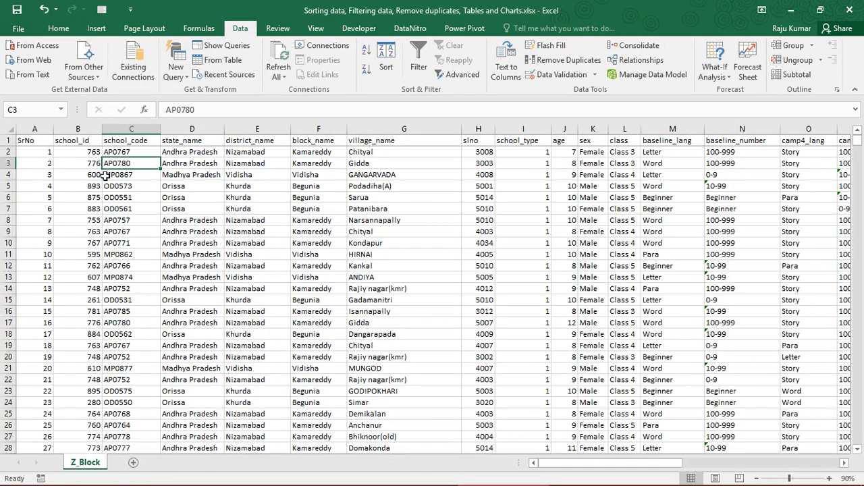
key(Up)
key(Up)
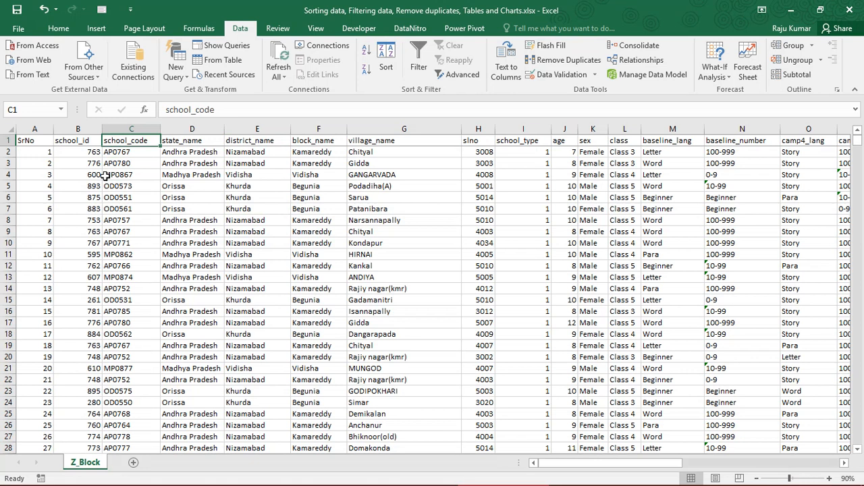
key(Down)
key(Up)
key(ctrl+shift+Down)
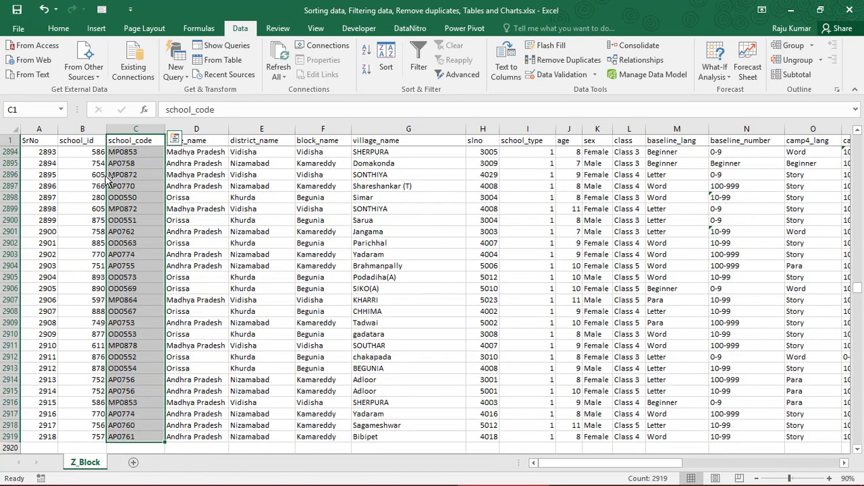
key(ctrl+c)
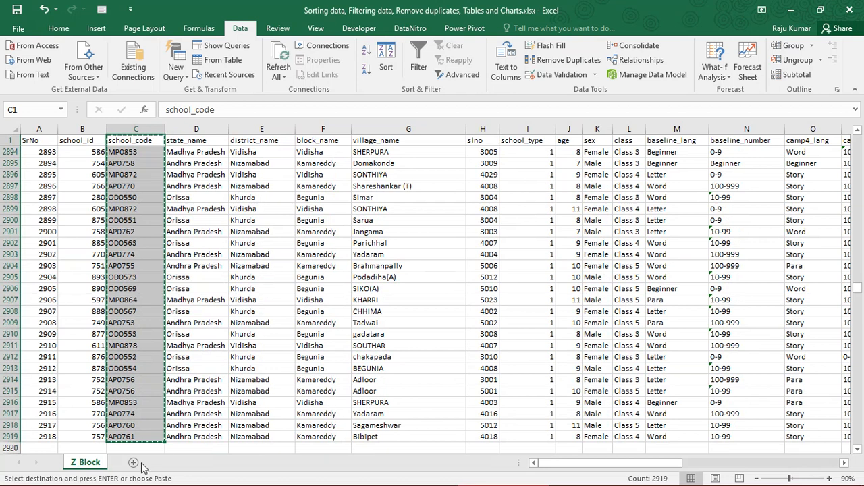
click(133, 463)
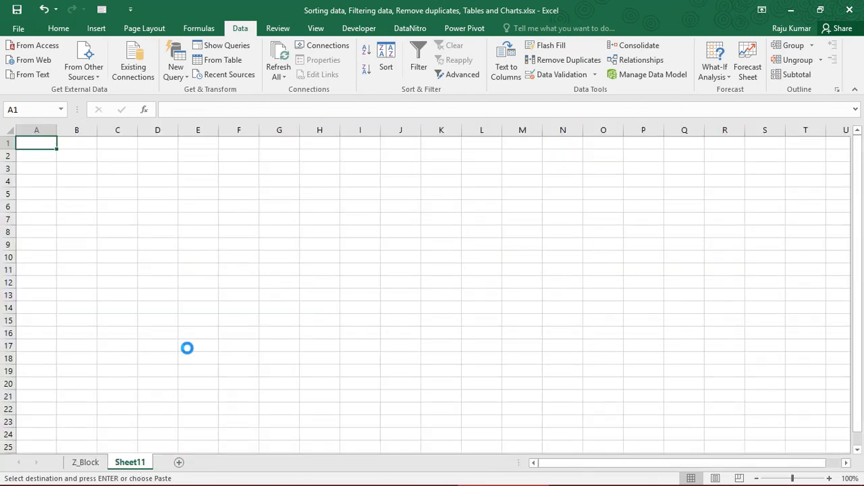
key(ctrl+v)
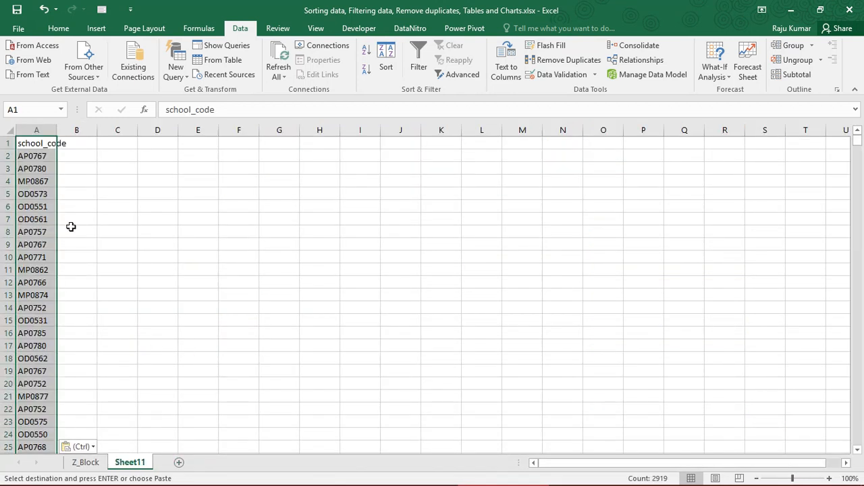
Auto-fit the width of column A and sort the pasted school codes from A to Z
click(32, 155)
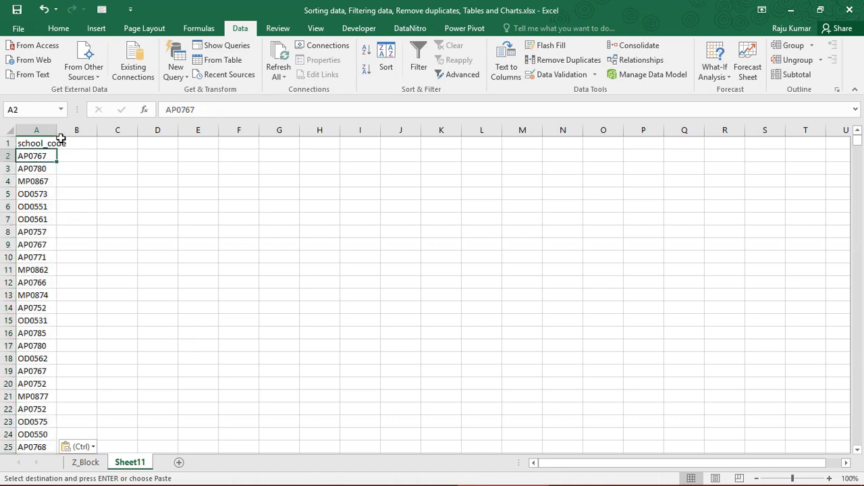
double_click(59, 132)
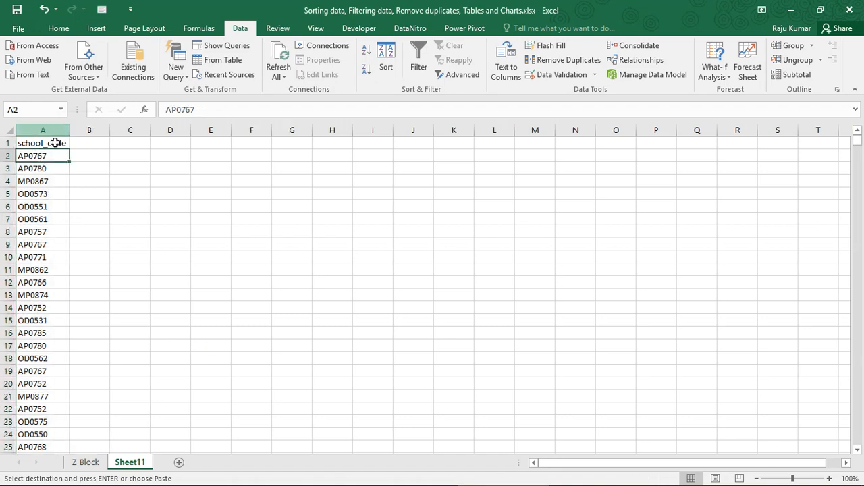
click(37, 193)
click(31, 157)
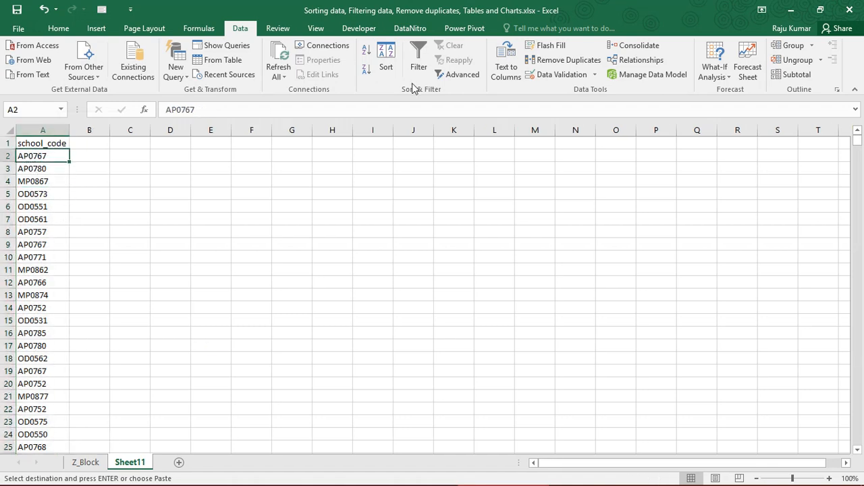
click(367, 52)
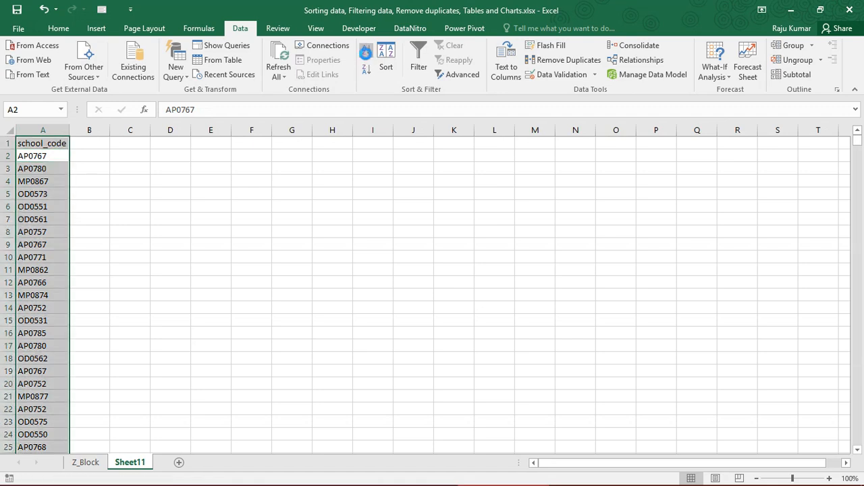
Look through the sorted school codes in column A for repeated values, from the first row to the last
click(37, 143)
drag(35, 208, 8, 330)
click(58, 233)
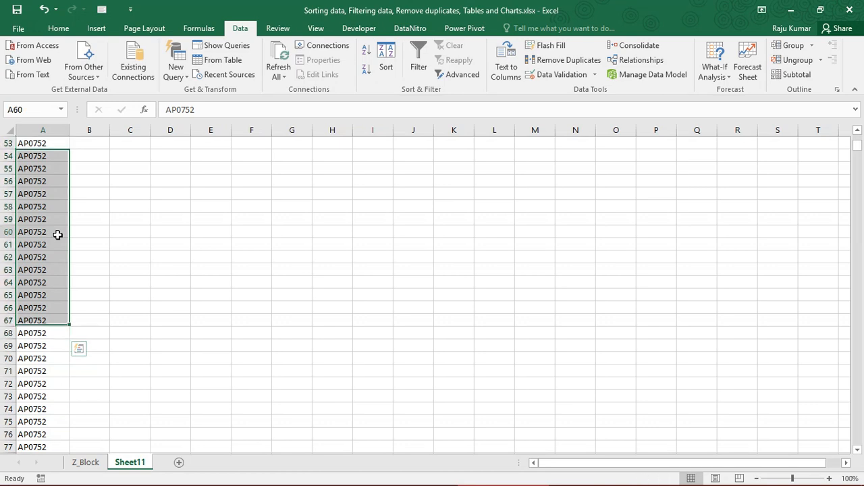
click(36, 154)
key(ctrl+Home)
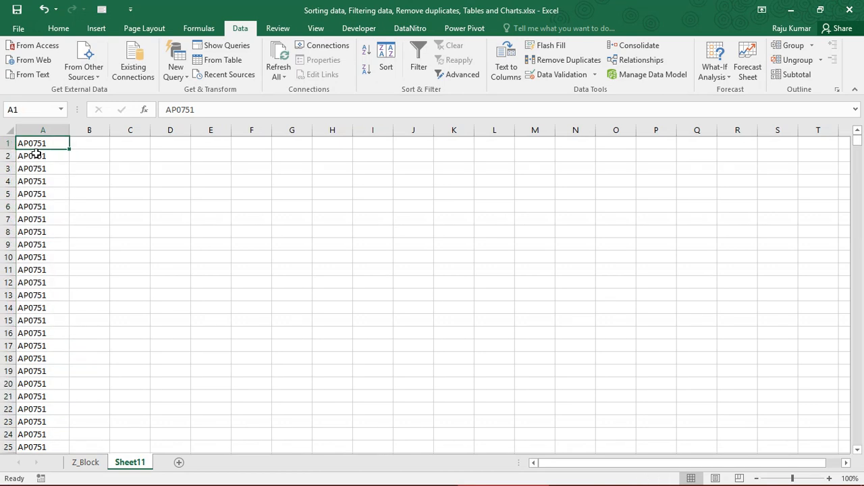
click(36, 154)
key(Up)
click(37, 154)
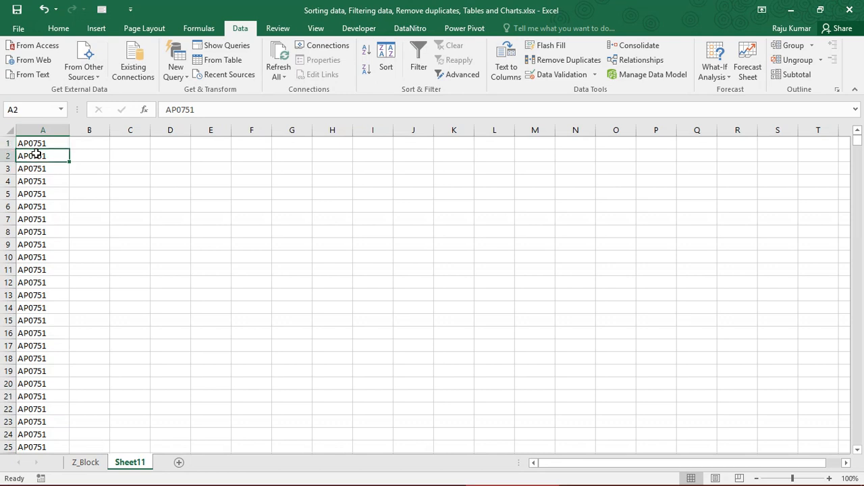
key(Down)
key(Up)
key(Up)
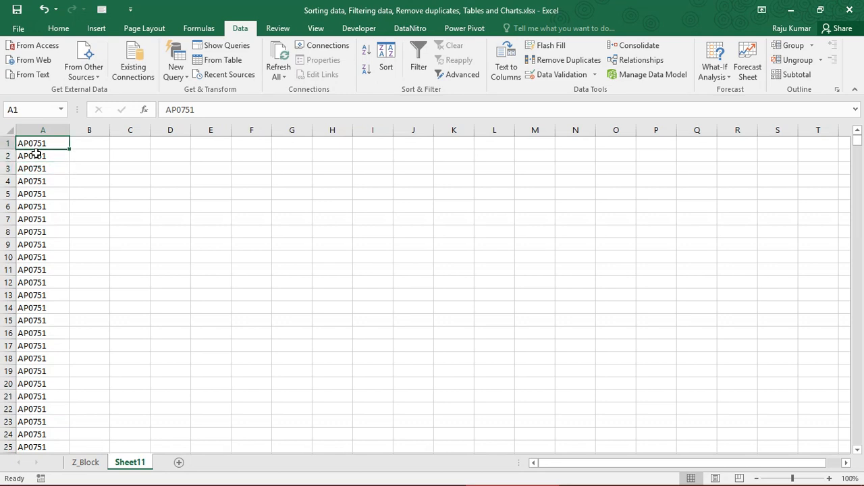
key(Down)
key(ctrl+Down)
key(ctrl+Up)
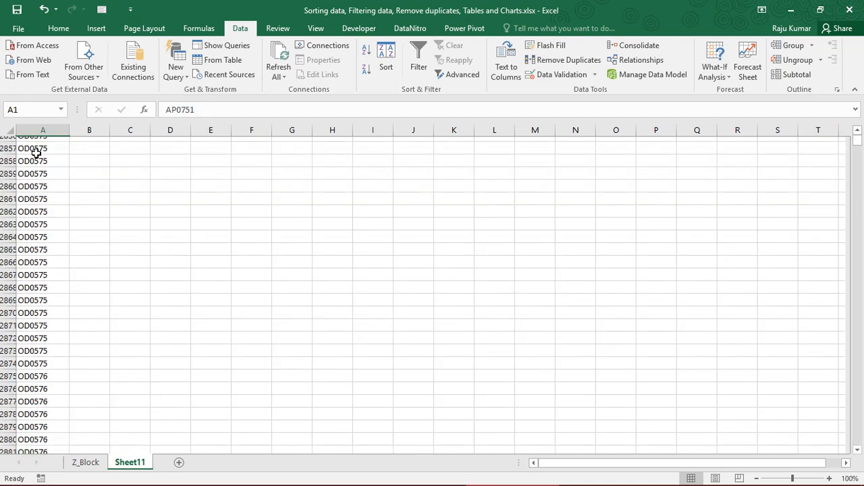
key(Down)
key(Up)
Remove duplicates from the full list of school codes in column A, without treating the data as having headers
key(ctrl+shift+Down)
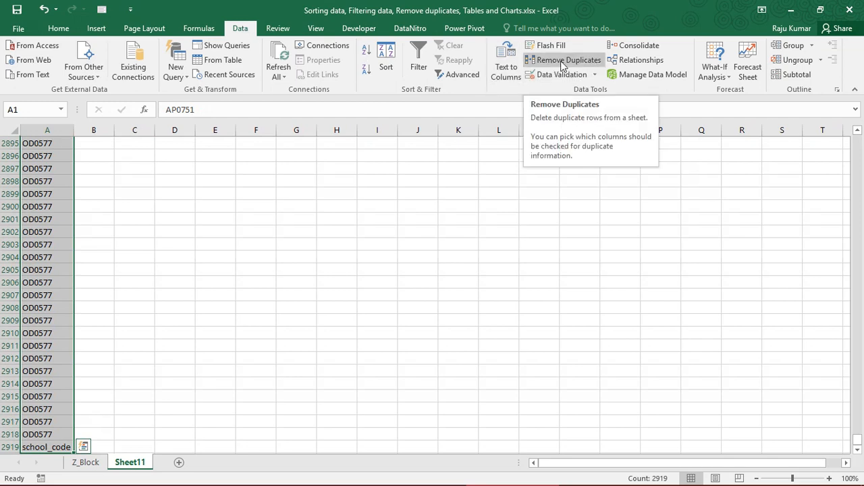
click(51, 225)
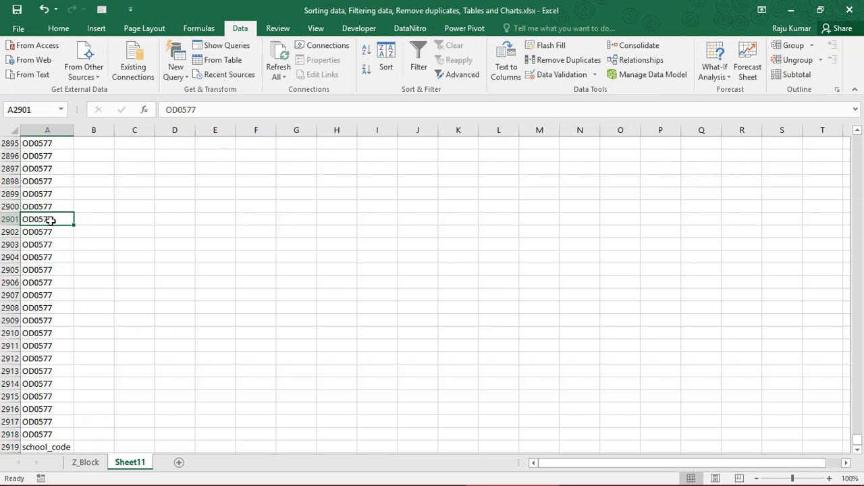
scroll(51, 222, up, 6)
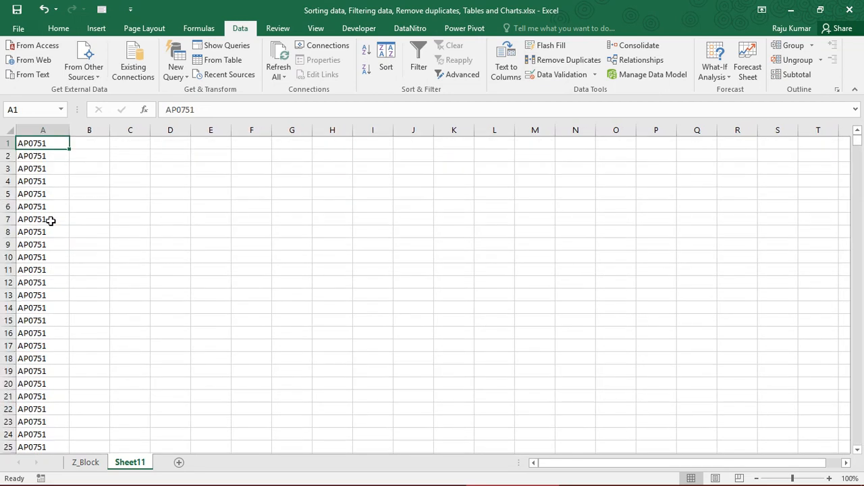
key(shift+Right)
key(shift+Right)
key(shift+Down)
key(shift+Down)
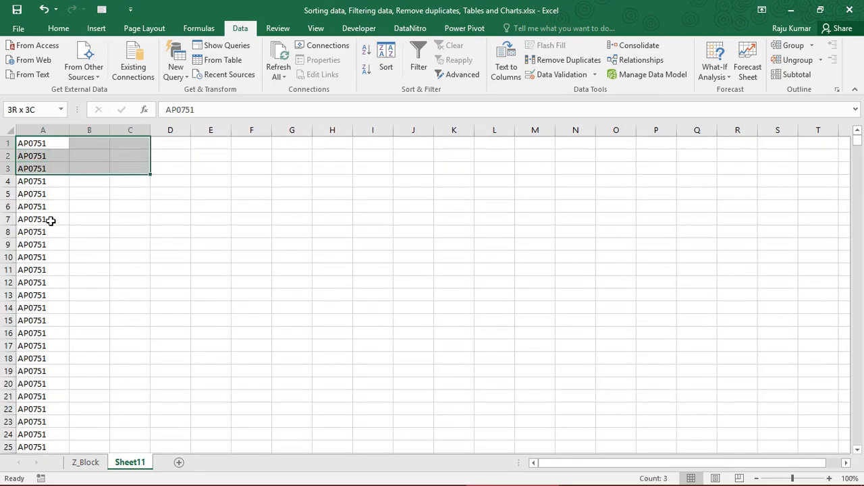
key(shift+Left)
key(shift+Left)
key(ctrl+shift+Down)
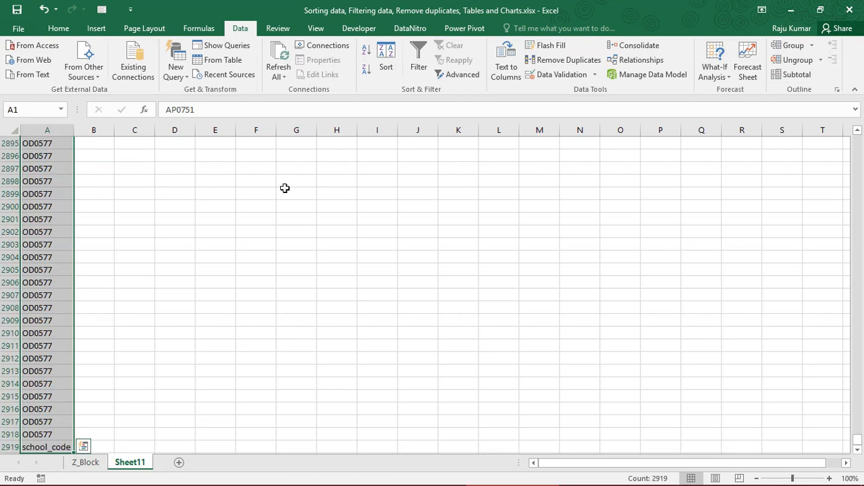
click(566, 66)
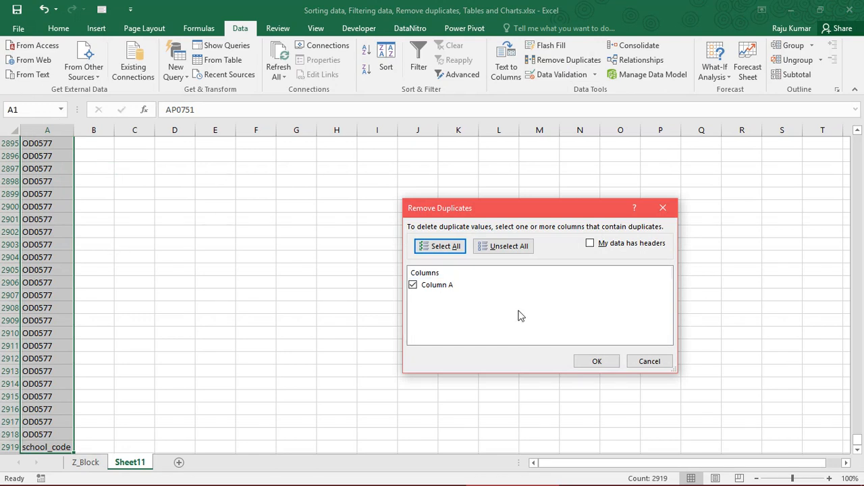
click(596, 361)
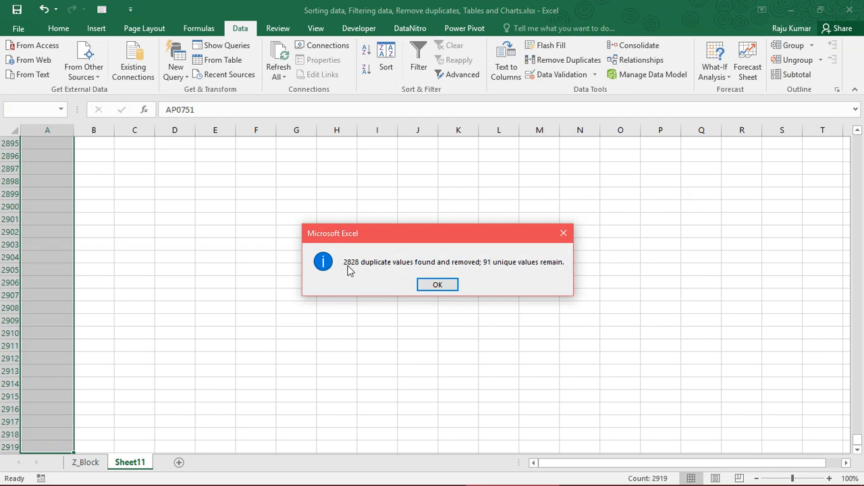
click(437, 285)
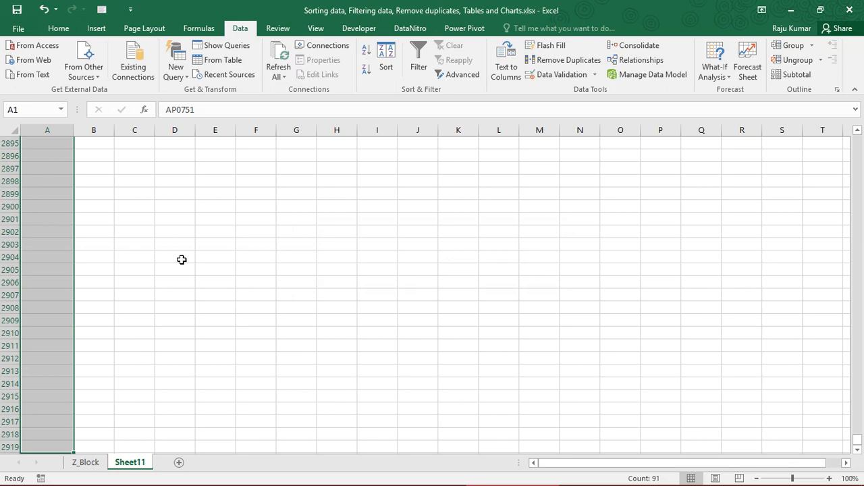
Examine the remaining school codes from the start of column A to check that each one is unique
key(ctrl+Home)
key(Down)
key(Down)
key(Down)
key(Down)
key(Down)
key(Down)
key(Down)
key(Down)
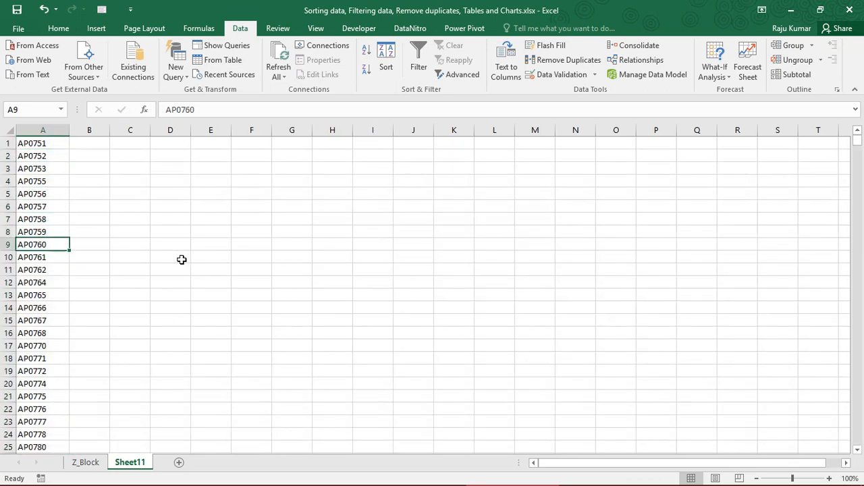
key(Down)
key(ctrl+Home)
Return to the Z_Block sheet and turn on filters for its header row
click(84, 464)
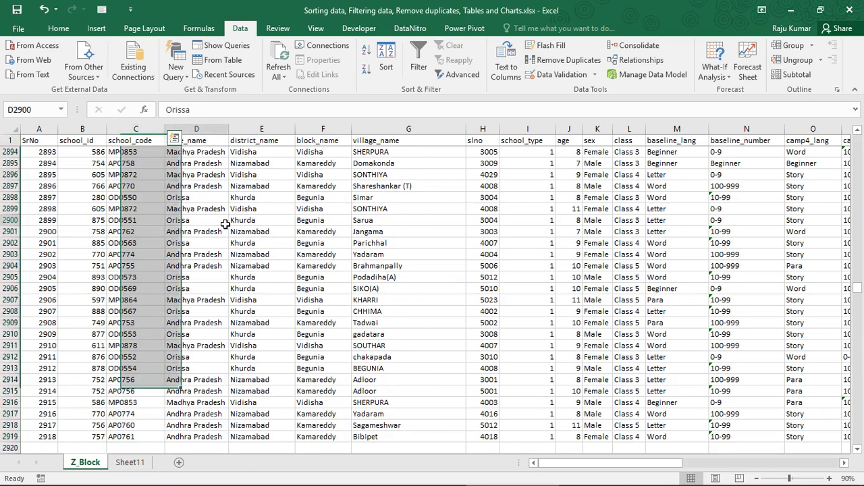
key(Escape)
key(ctrl+Up)
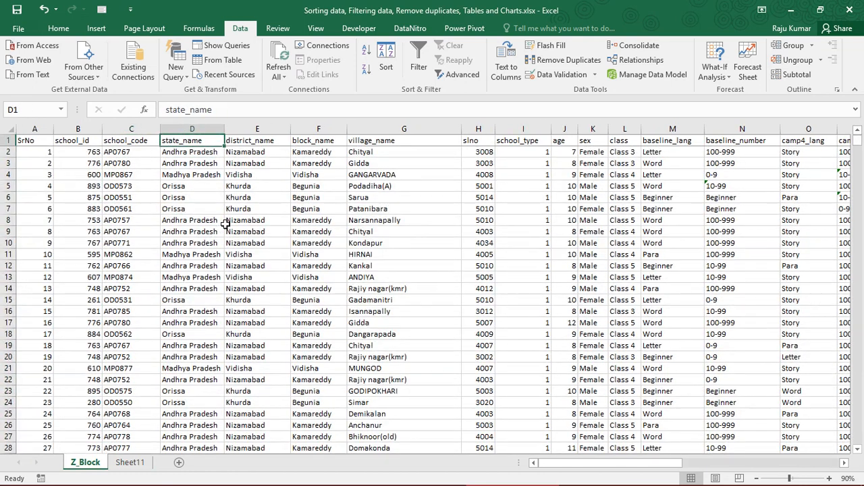
key(Left)
key(Right)
key(ctrl+Down)
key(Left)
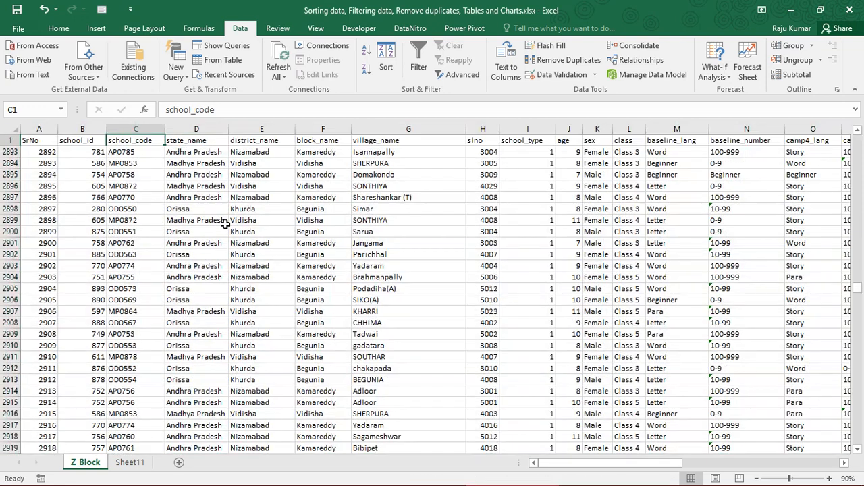
key(ctrl+Up)
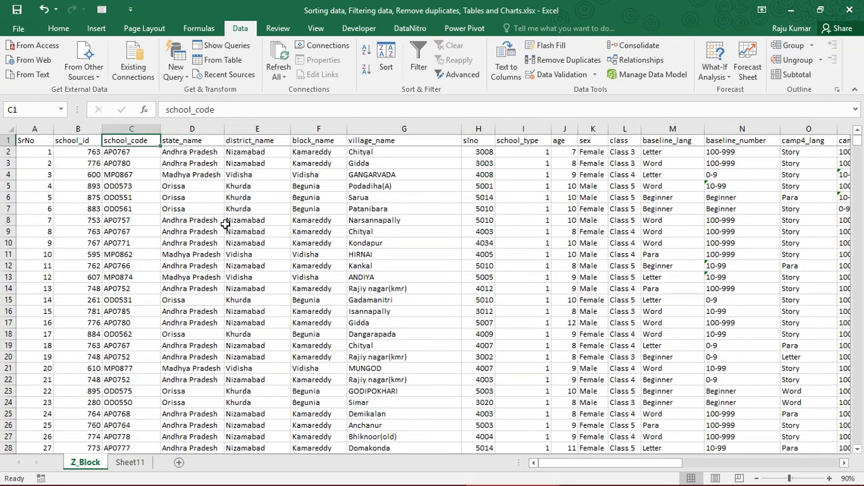
key(ctrl+shift+l)
scroll(227, 224, right, 3)
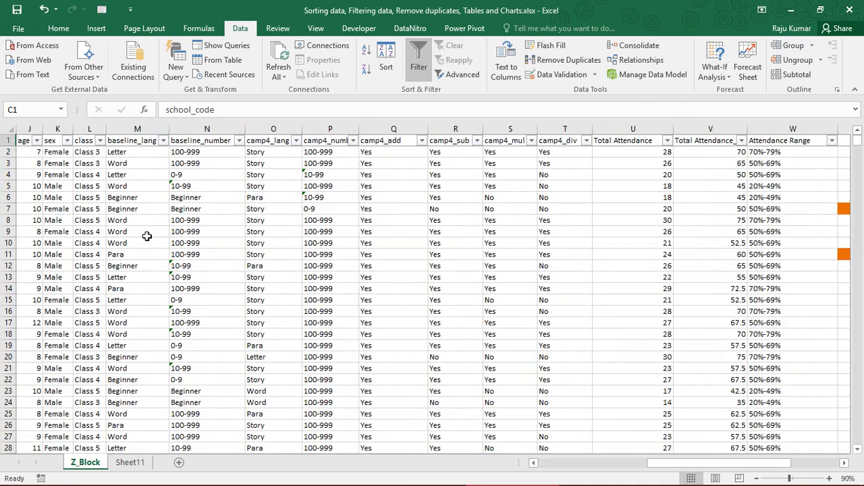
Examine the unique values in the school_code filter list down to its end, then close it without filtering
key(ctrl+Home)
key(Right)
key(Right)
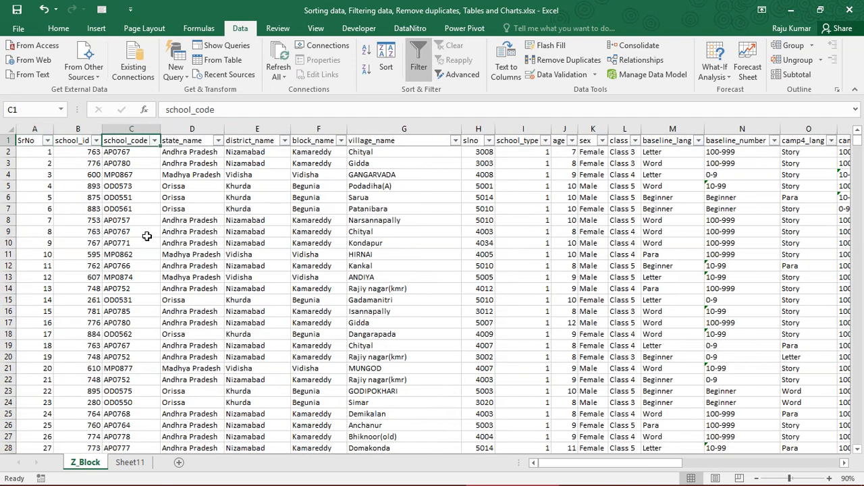
key(alt+Down)
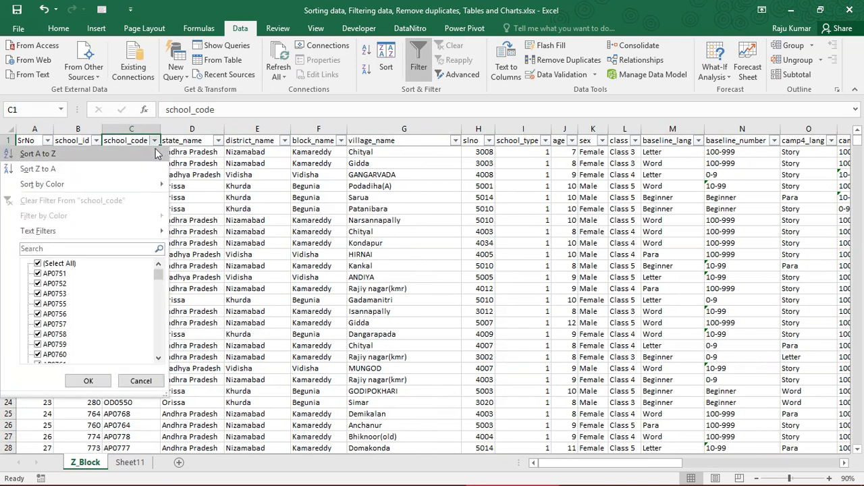
click(160, 287)
drag(160, 287, 160, 356)
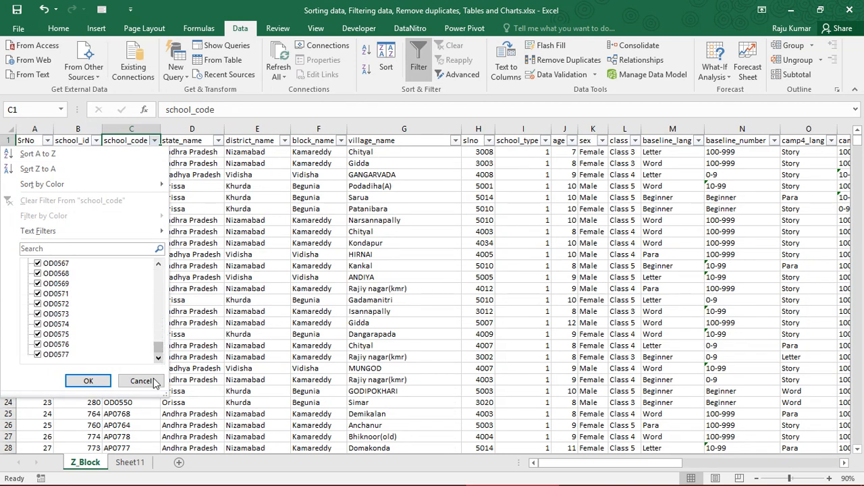
click(141, 381)
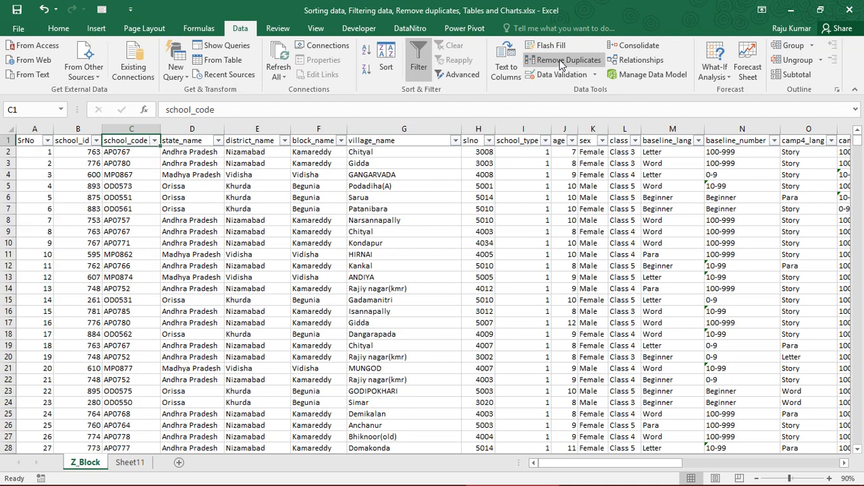
Copy the full school_code through village_name columns from Z_Block and paste them into a new sheet
click(252, 288)
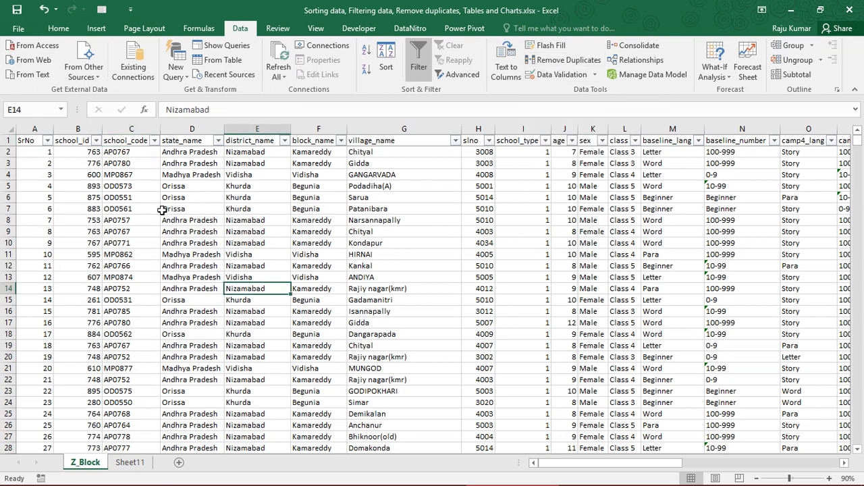
drag(122, 143, 361, 241)
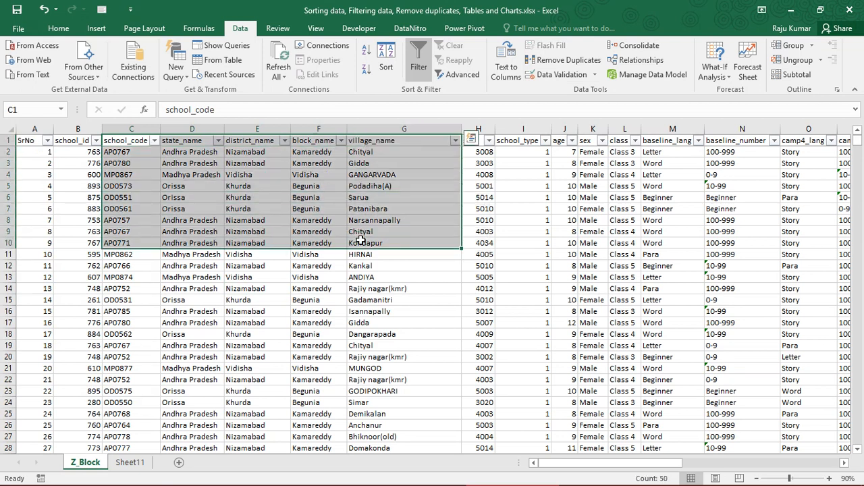
key(ctrl+shift+Down)
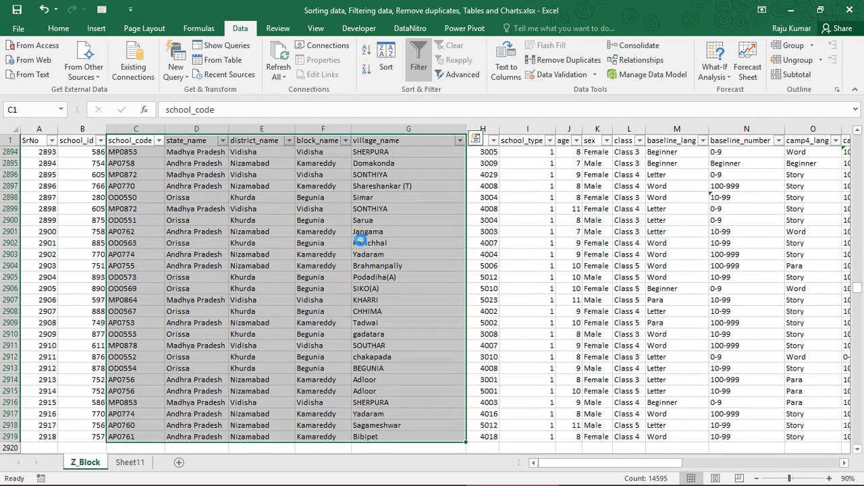
key(ctrl+c)
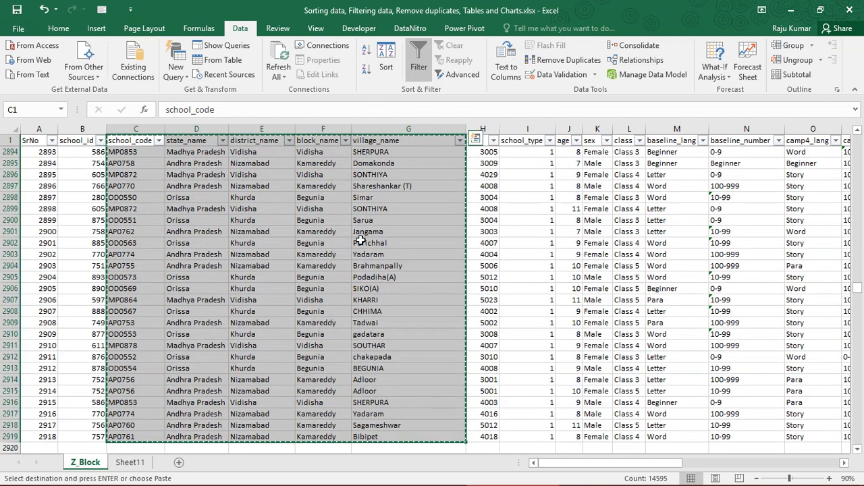
click(179, 462)
key(ctrl+v)
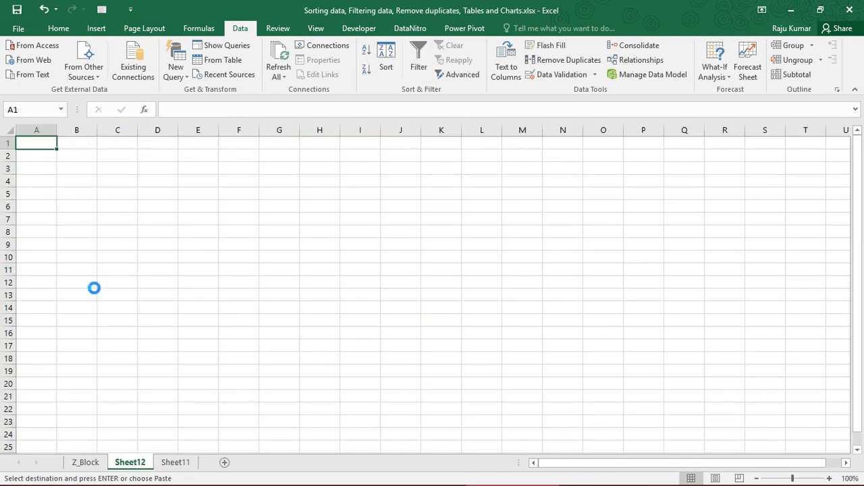
Autofit the widths of all columns on the new sheet to their contents
click(11, 130)
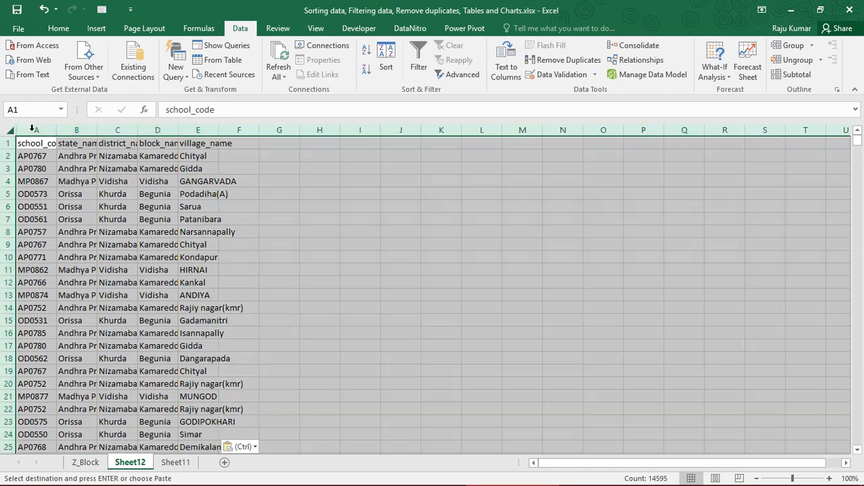
double_click(56, 130)
click(59, 169)
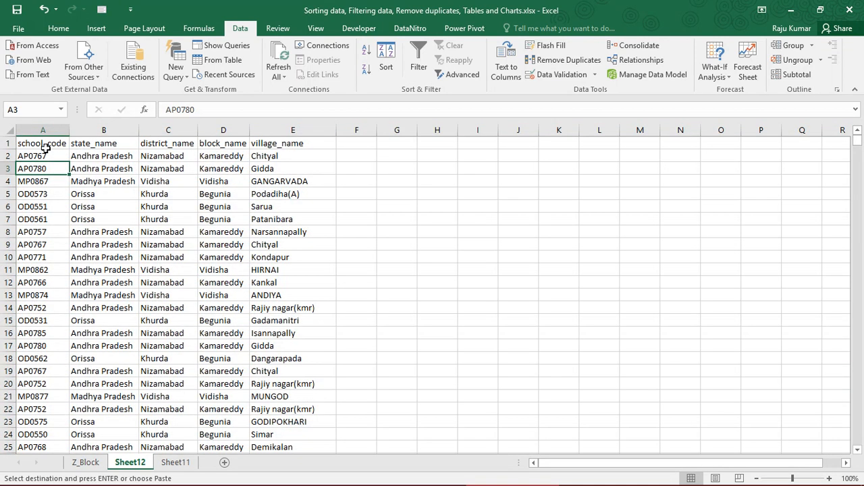
click(42, 144)
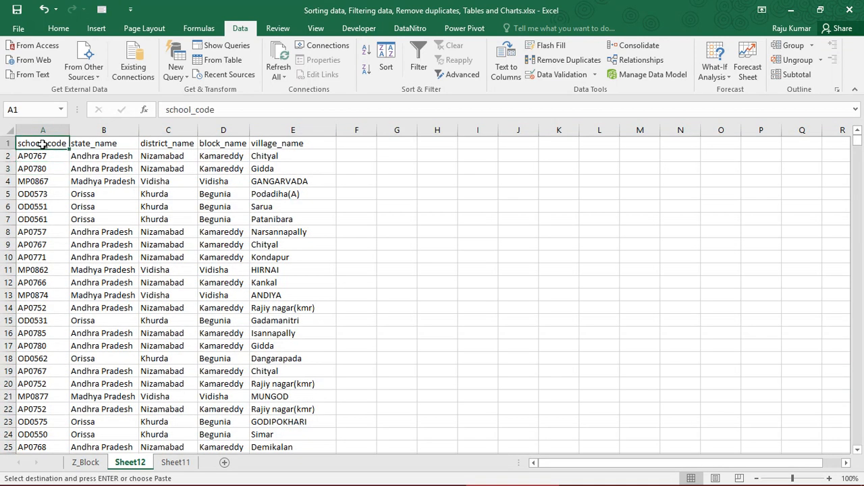
key(ctrl+shift+End)
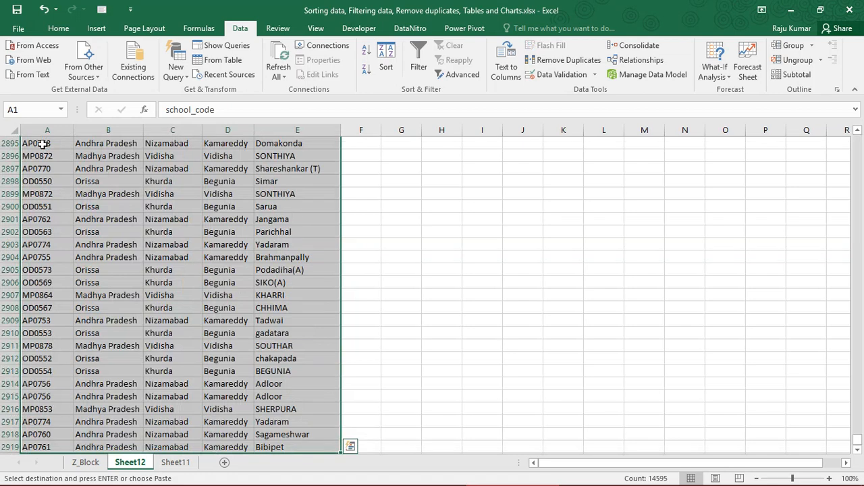
click(566, 61)
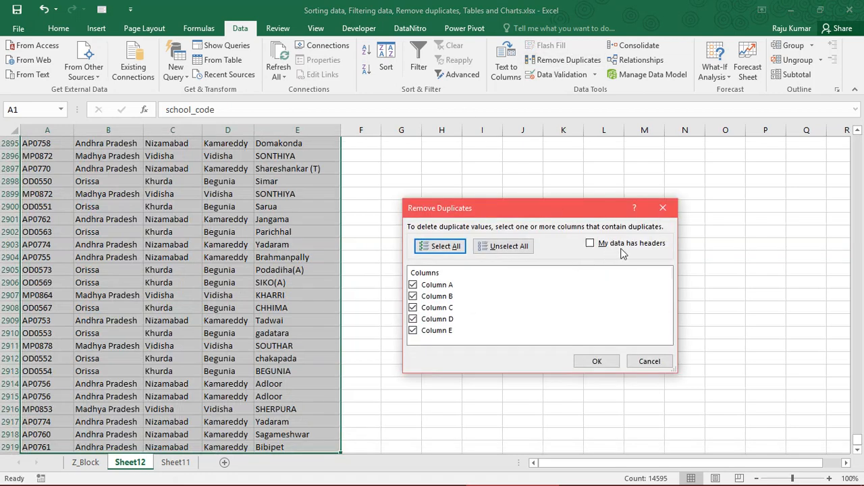
click(651, 364)
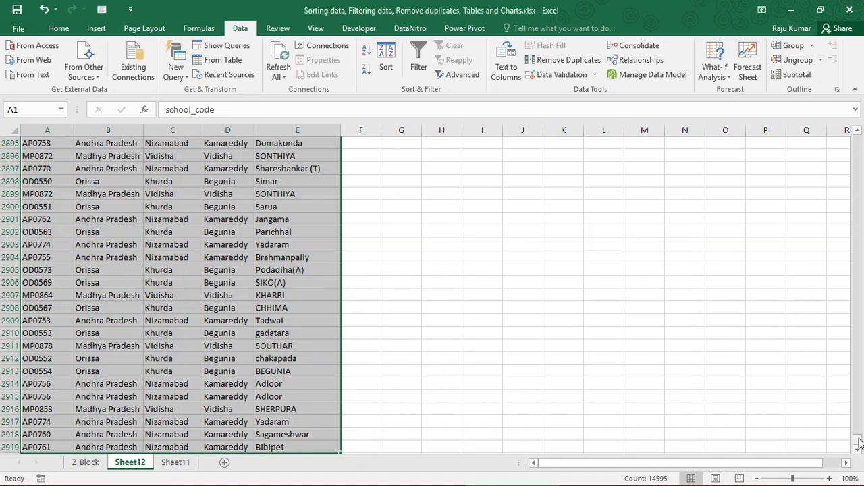
Remove duplicates from the full range starting at A1, treating the data as having headers and comparing all five columns
drag(859, 443, 858, 156)
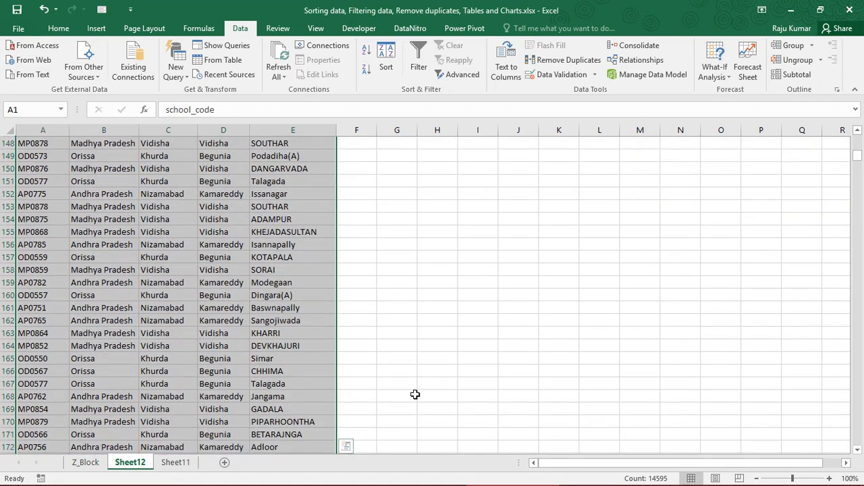
click(260, 318)
key(ctrl+Up)
key(Down)
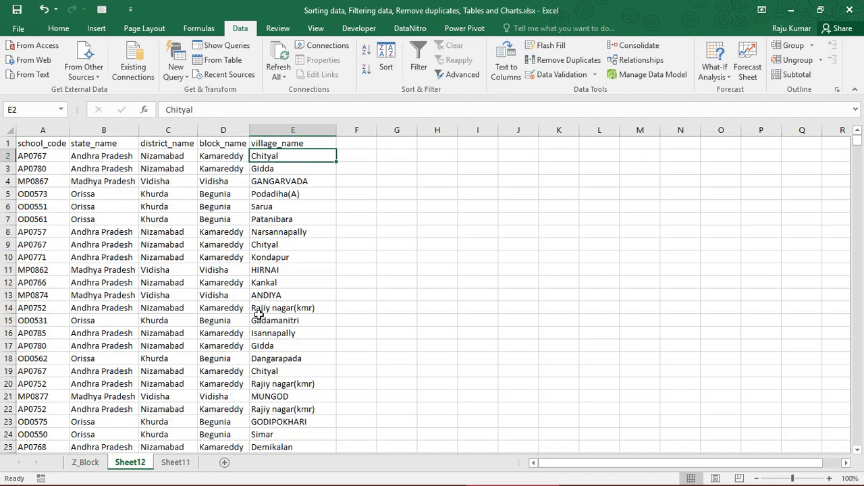
key(Left)
key(Left)
key(Left)
key(Left)
key(Up)
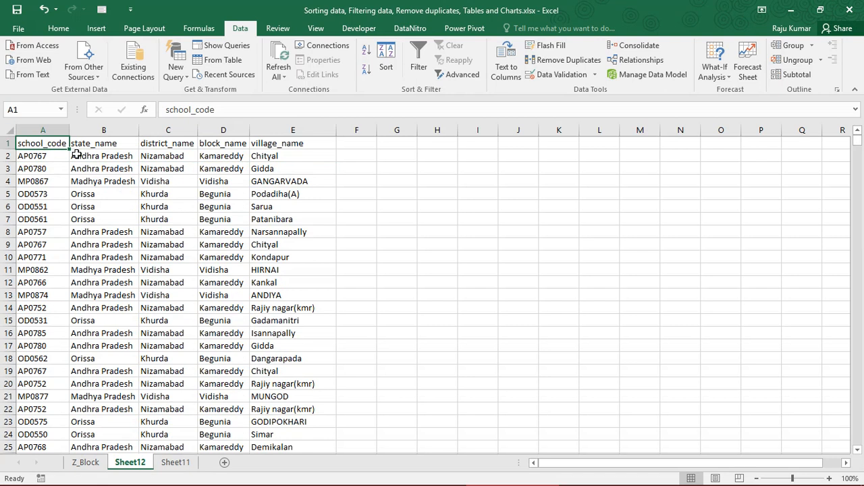
key(ctrl+shift+End)
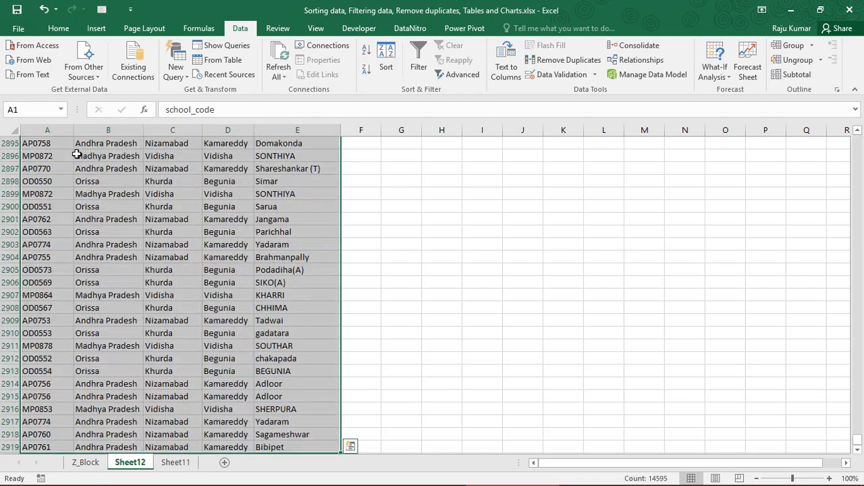
click(558, 66)
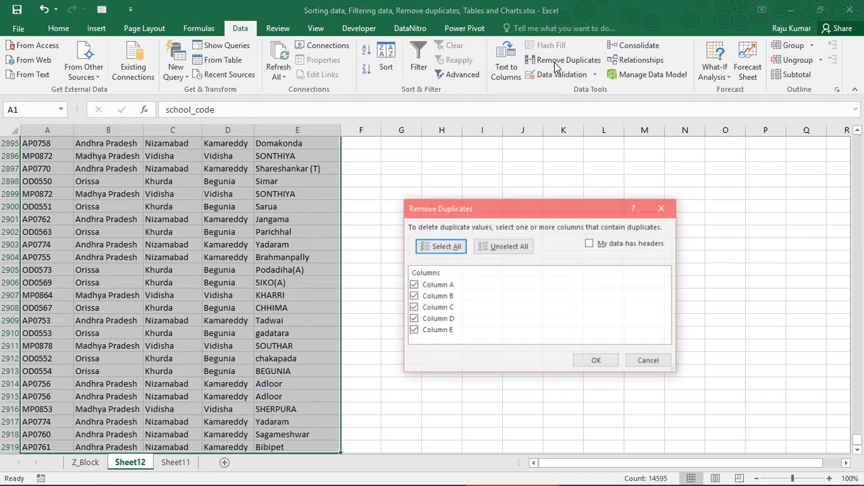
click(590, 244)
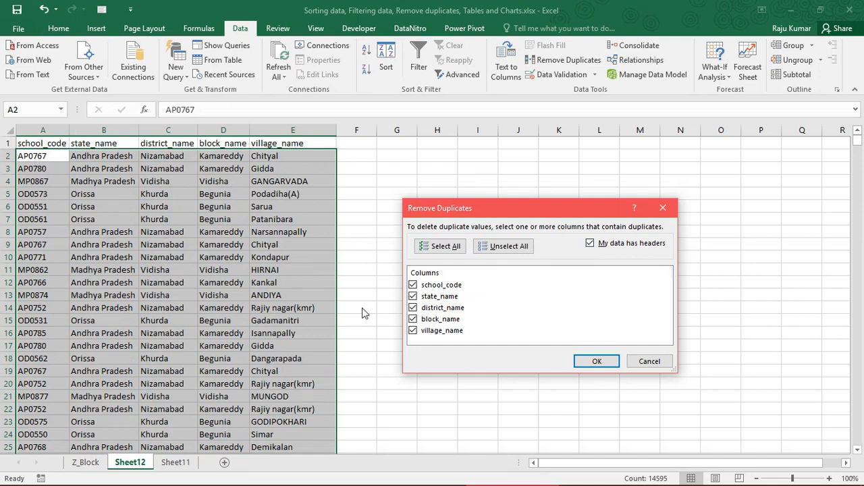
click(592, 364)
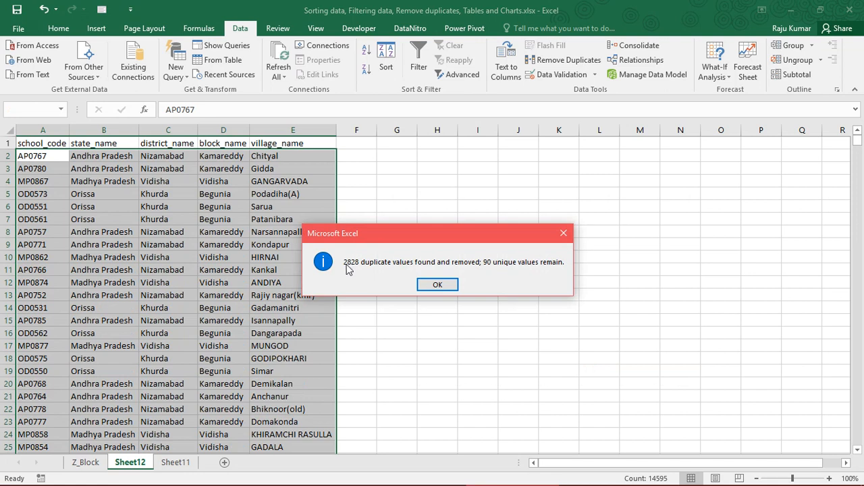
click(438, 286)
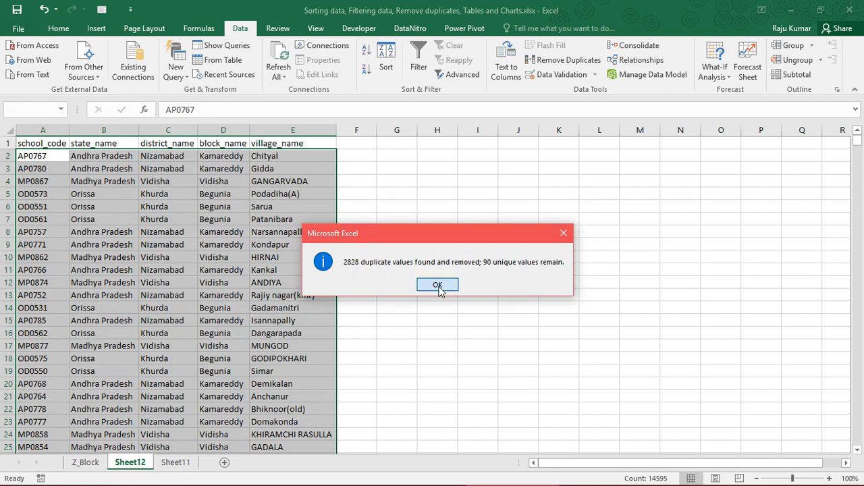
Check how far the deduplicated list extends and look over the location details beside the first school codes
click(34, 166)
key(Down)
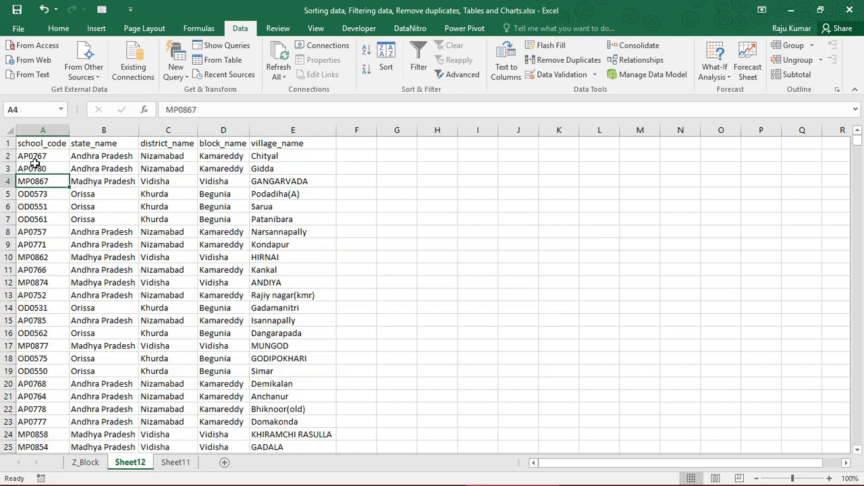
key(ctrl+Down)
key(Down)
key(Up)
key(ctrl+Home)
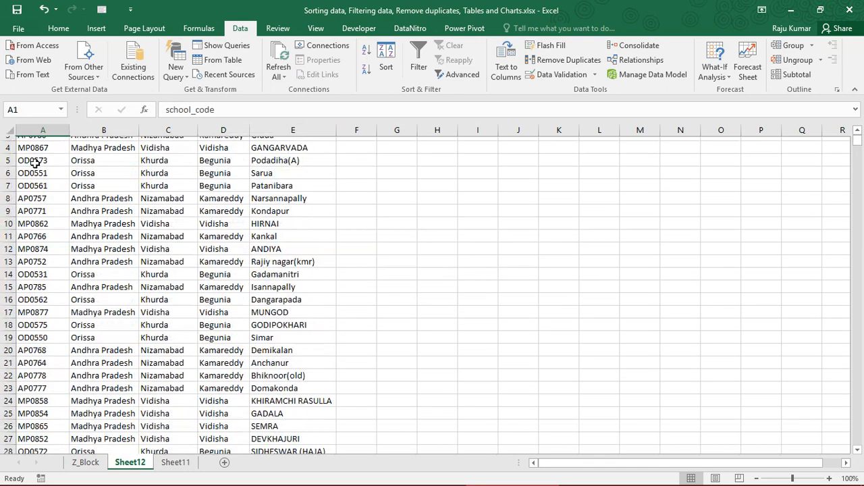
key(Down)
key(Right)
key(Down)
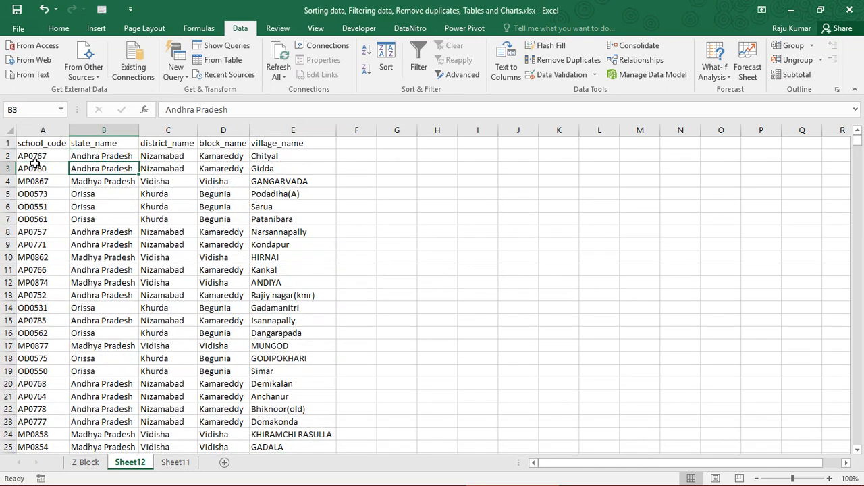
key(Up)
key(Right)
key(Left)
key(Left)
key(Right)
key(Right)
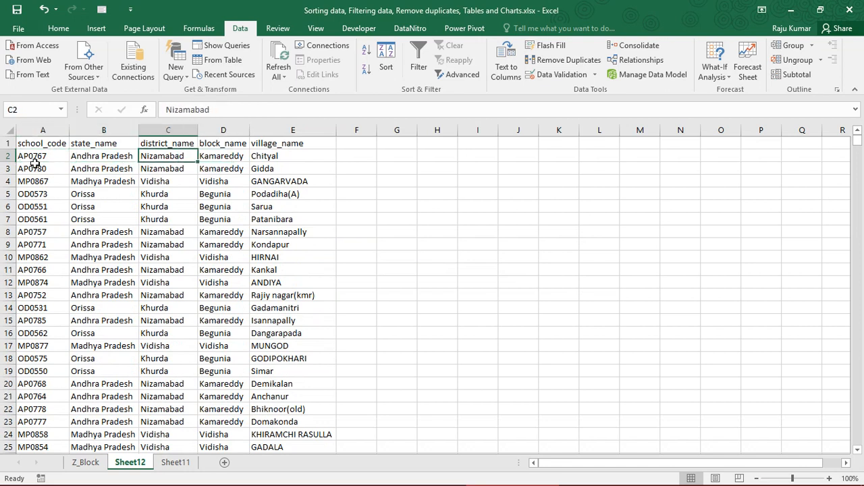
Examine the village_name entries of the deduplicated list down to row 57, then return to the school_code header
key(Right)
key(Right)
key(Down)
key(Down)
key(Down)
key(Down)
key(Down)
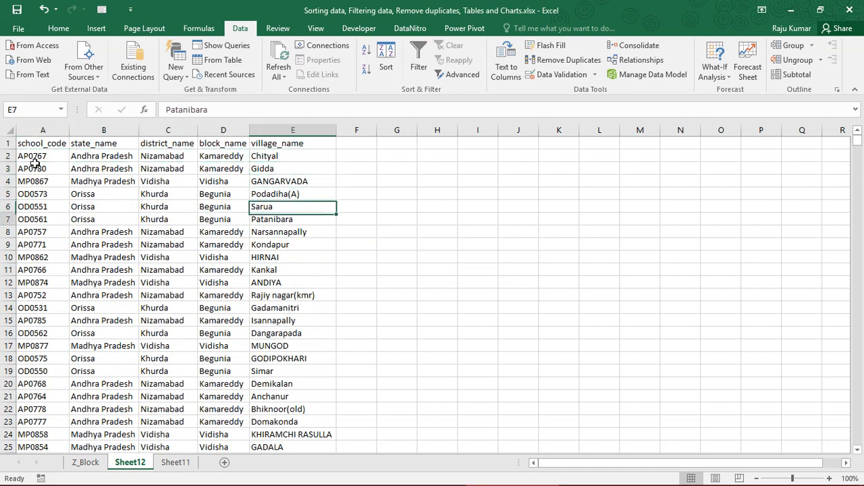
key(Down)
key(Down)
key(Down)
key(Down)
key(Down)
key(Down)
key(Down)
key(Down)
key(Down)
key(Down)
key(Down)
key(Down)
key(Down)
key(Down)
key(Down)
key(Down)
key(Down)
key(Down)
key(Down)
key(Down)
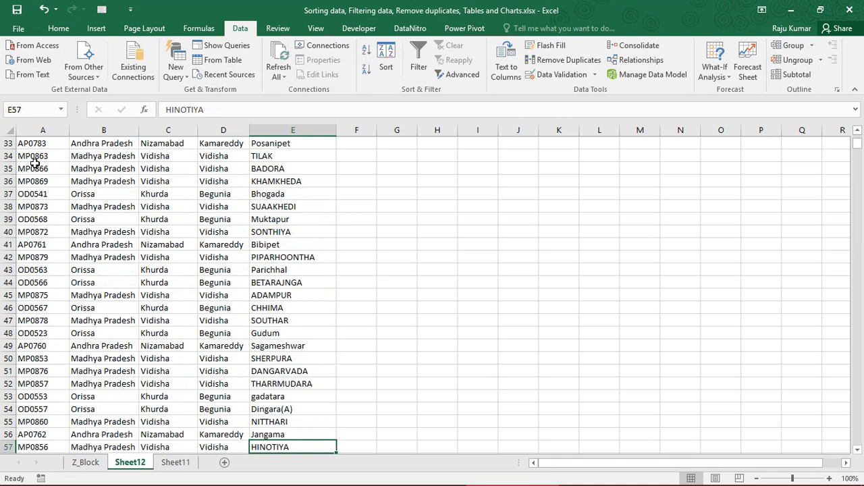
key(ctrl+Up)
key(Left)
key(Left)
key(Left)
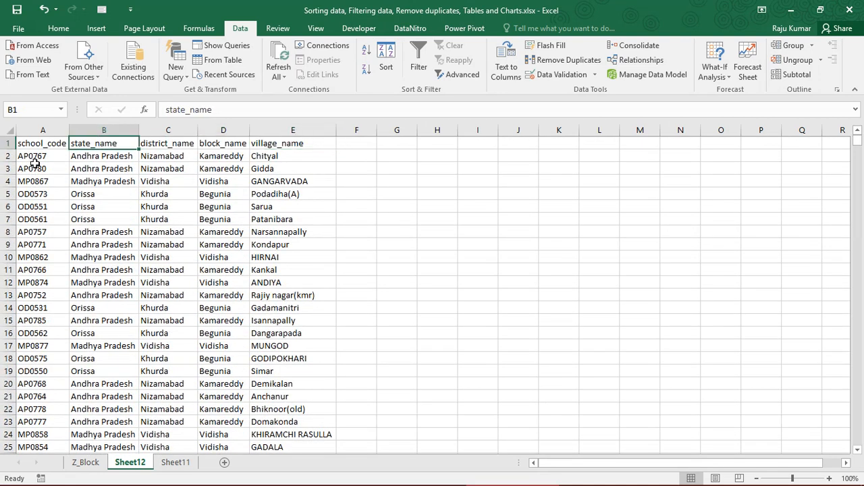
key(Left)
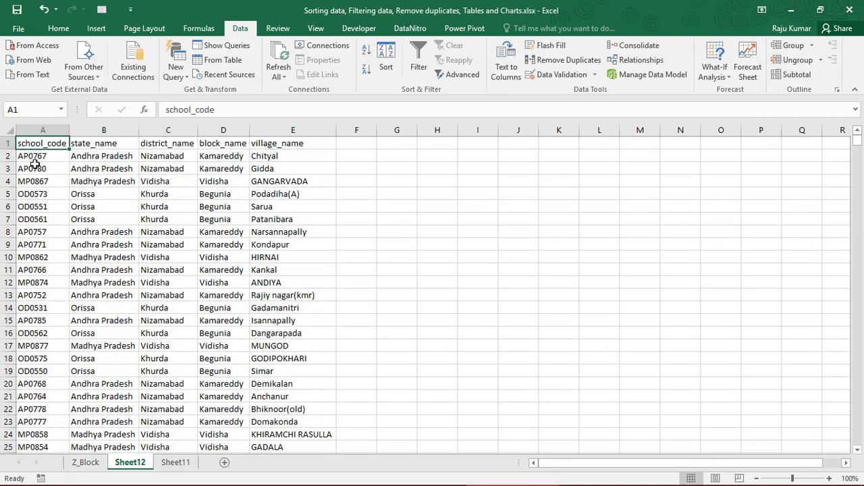
Return to the Z_Block sheet with the original data
click(86, 464)
click(180, 220)
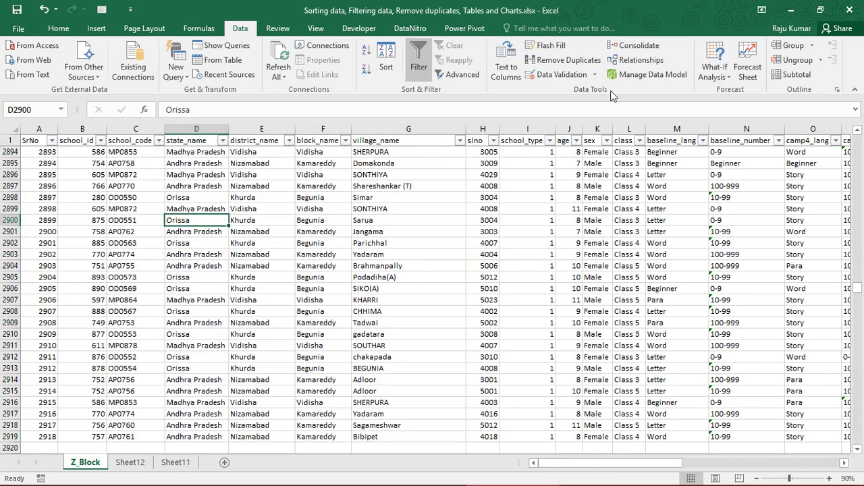
click(571, 63)
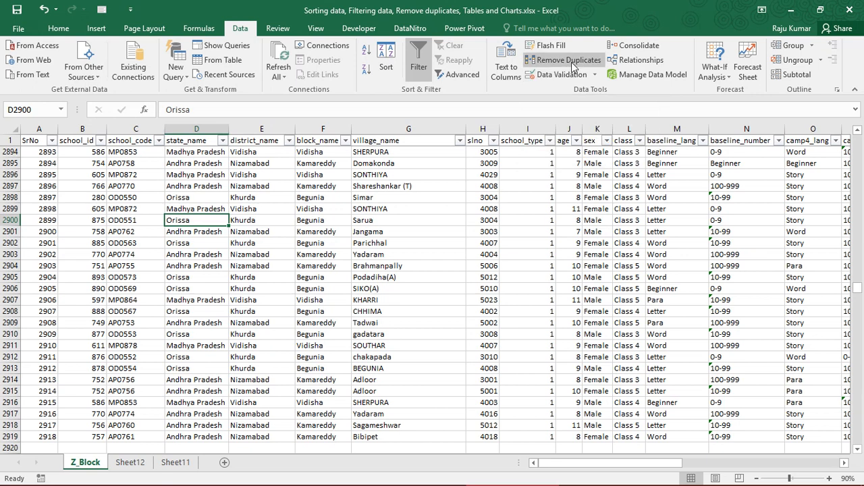
click(383, 197)
Switch to the Syllabus and Timeline workbook and review the Week 1 tasks on pivot tables, sorting, filtering, duplicates and charts
mouse_move(432, 483)
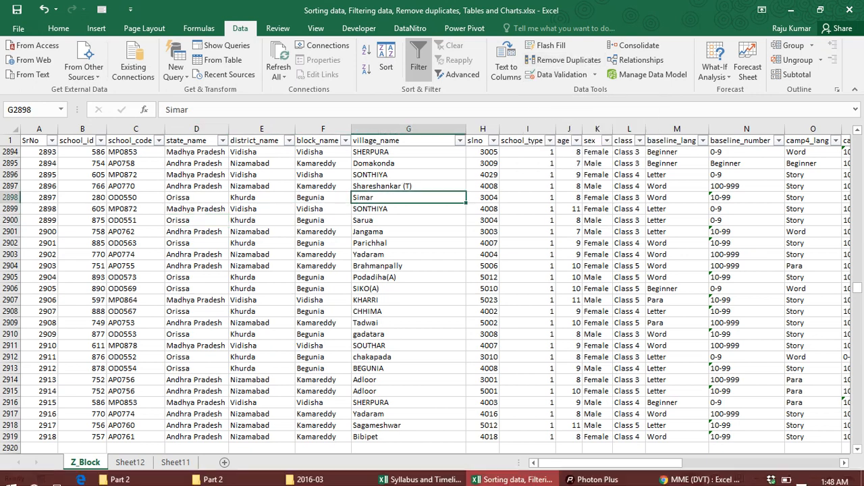
click(437, 457)
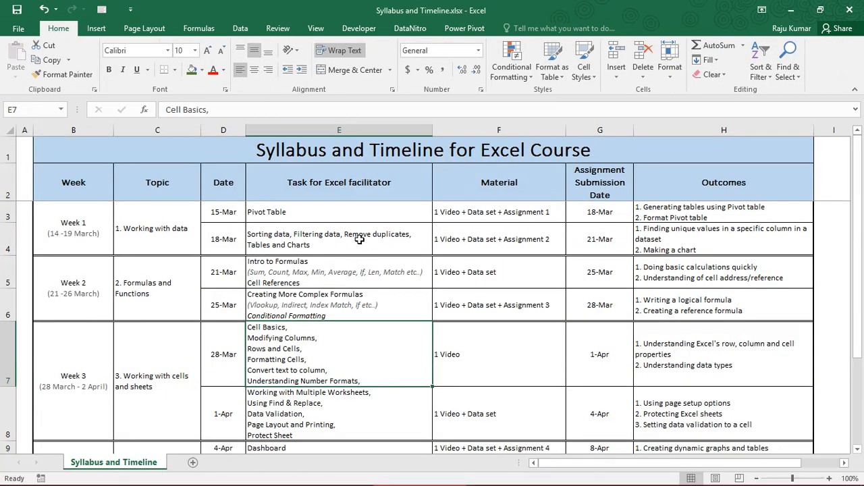
click(360, 239)
click(345, 212)
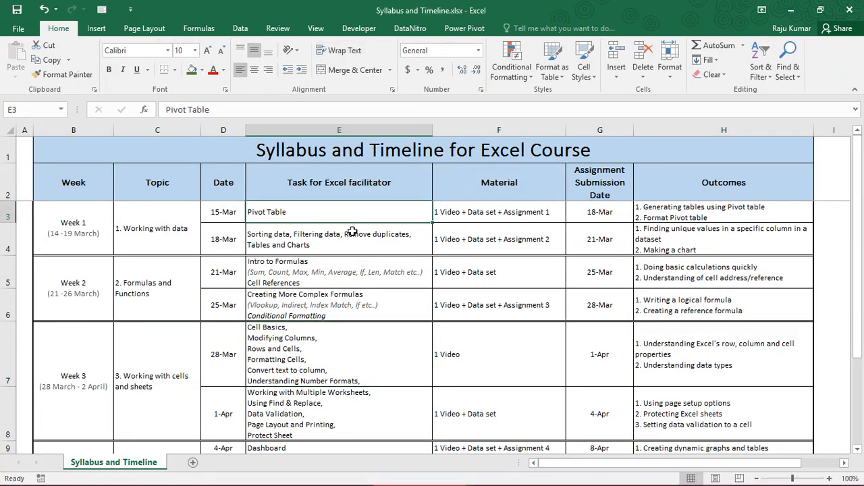
click(357, 241)
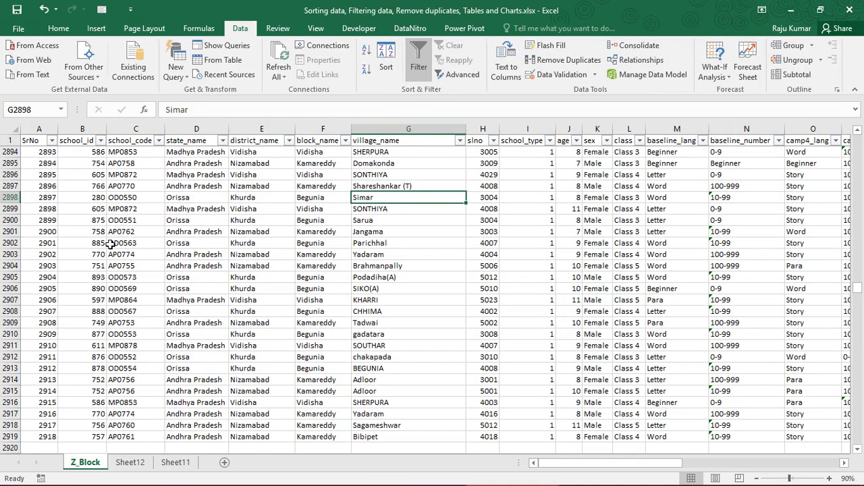
Turn off the header filters on the Z_Block sheet and go back to the first state_name rows
click(415, 71)
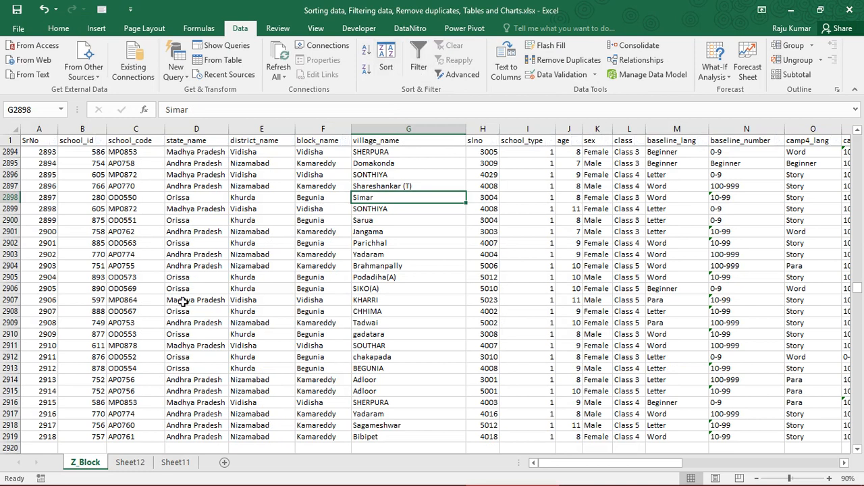
click(183, 301)
key(ctrl+Up)
key(Down)
key(Down)
key(Down)
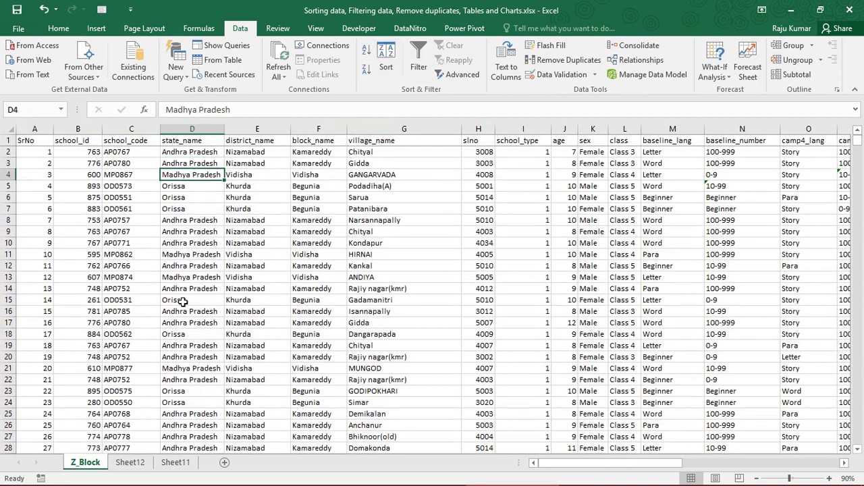
Convert the Z_Block data range A1:W2919 into a table with headers
key(Up)
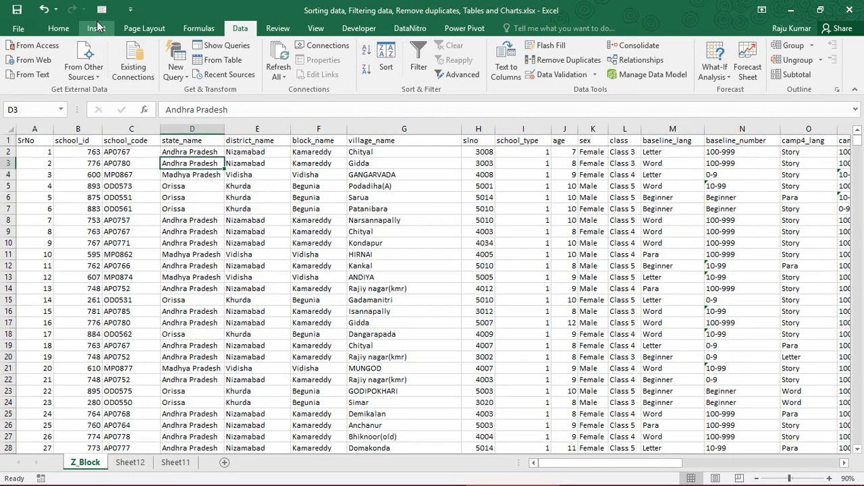
click(96, 28)
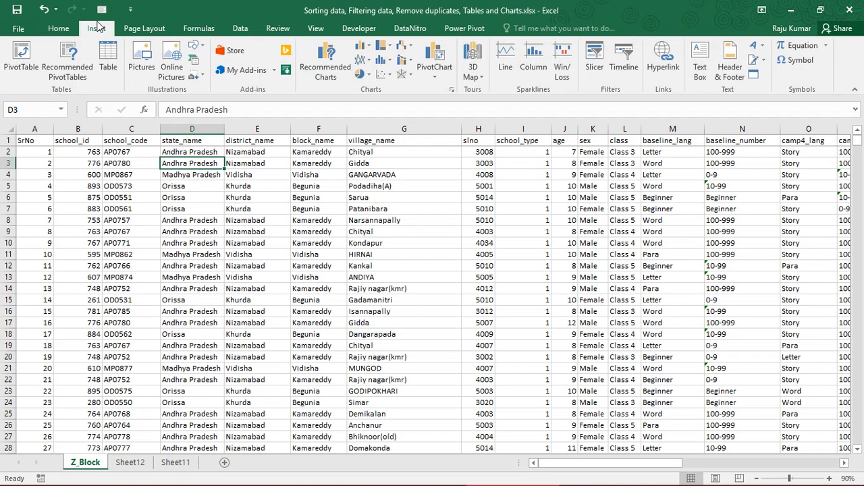
click(111, 69)
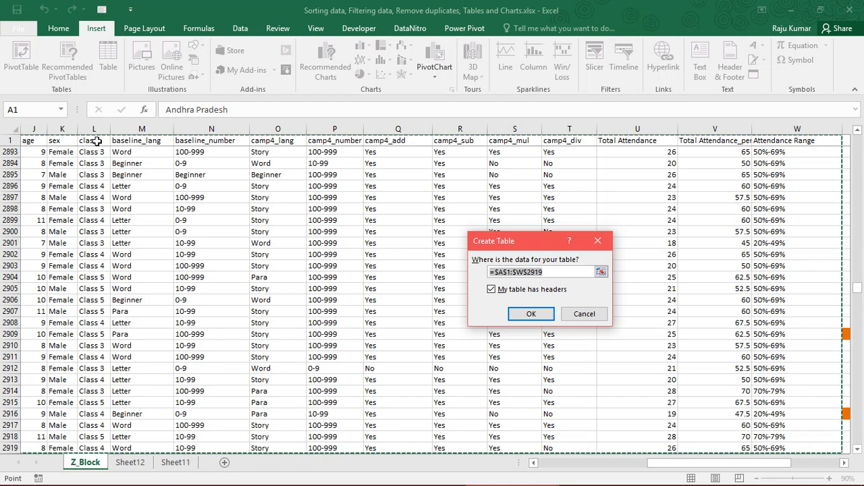
drag(96, 140, 230, 254)
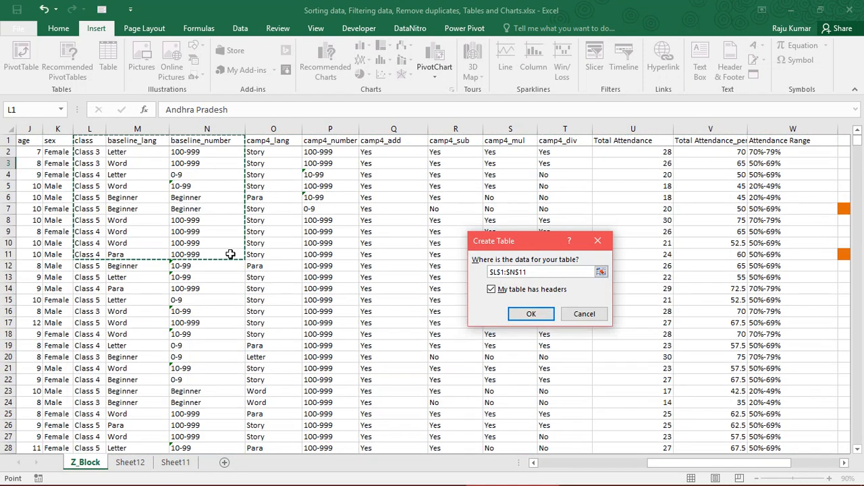
key(ctrl+Home)
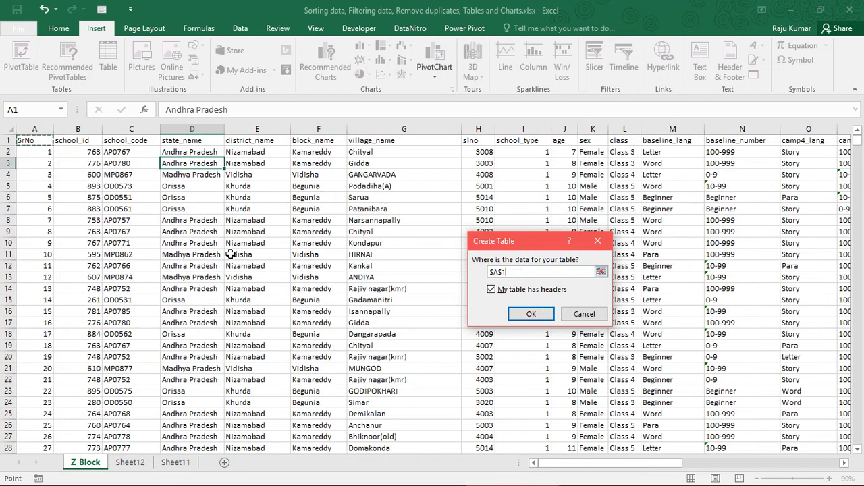
key(ctrl+shift+Right)
key(ctrl+shift+Down)
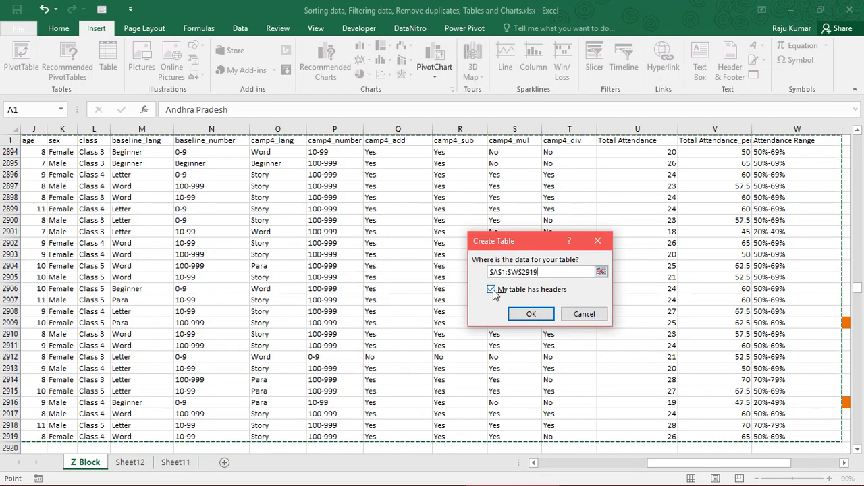
click(531, 313)
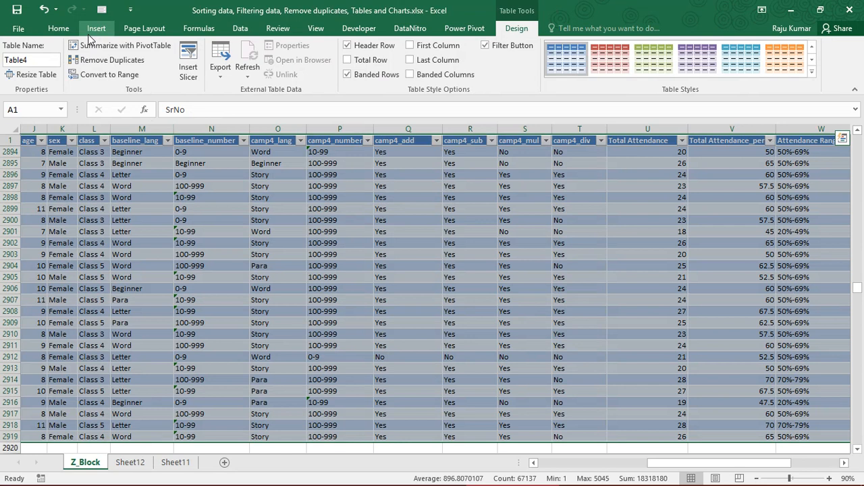
Examine the new table's header row, first records and last row on the Z_Block sheet
click(112, 267)
key(ctrl+Up)
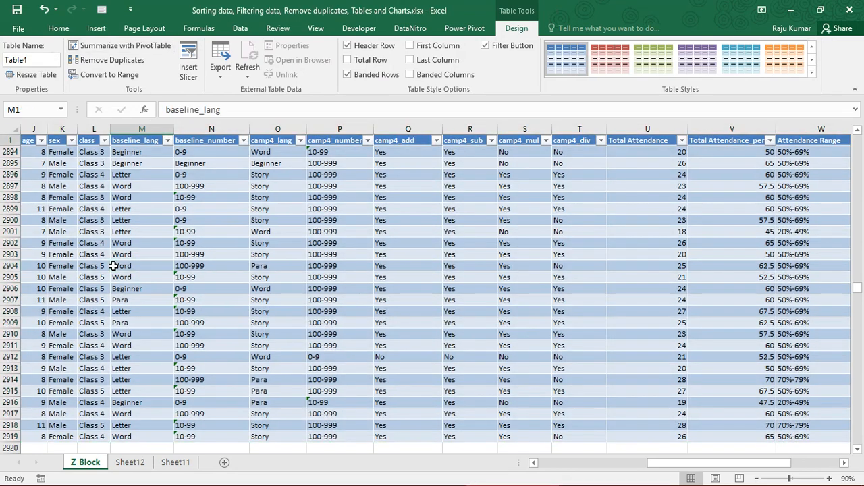
key(ctrl+Left)
key(Down)
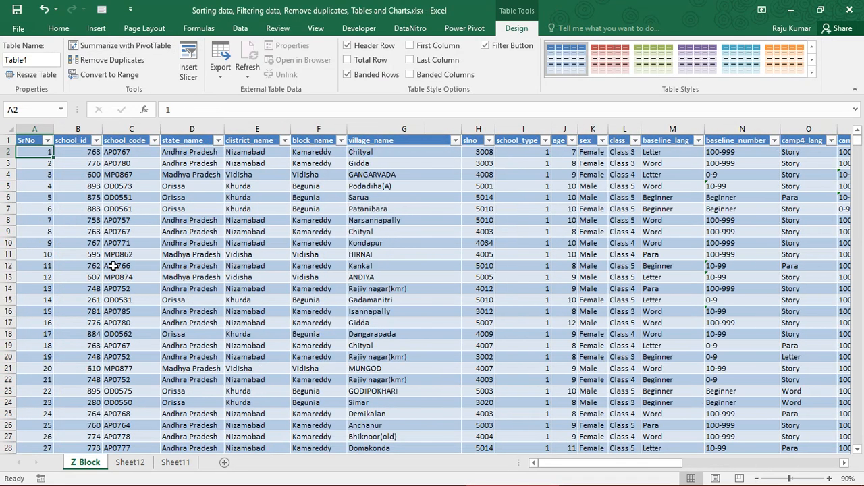
key(ctrl+Down)
key(ctrl+Up)
key(Right)
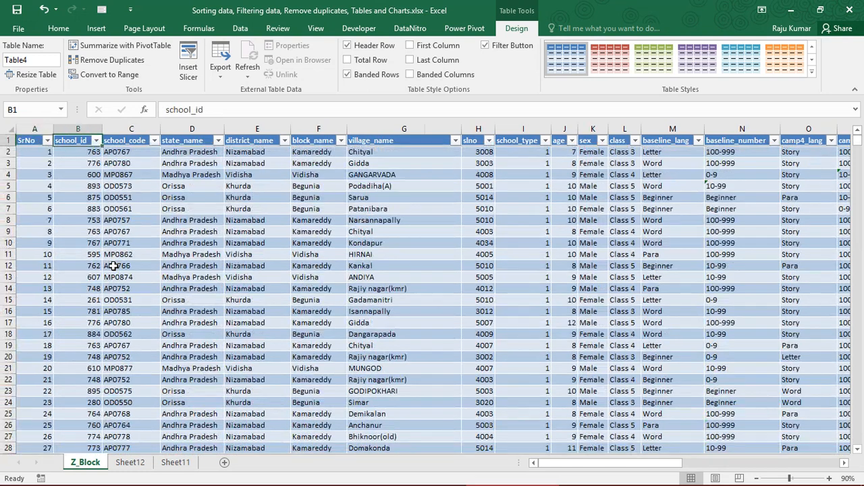
key(Right)
key(Right)
key(Right)
key(Right)
key(Right)
key(ctrl+Left)
key(Down)
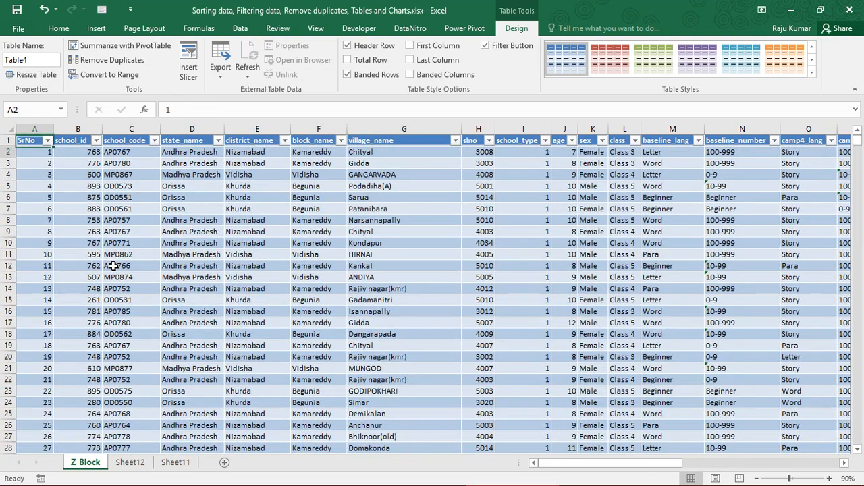
key(Down)
key(Down)
key(Down)
key(ctrl+Up)
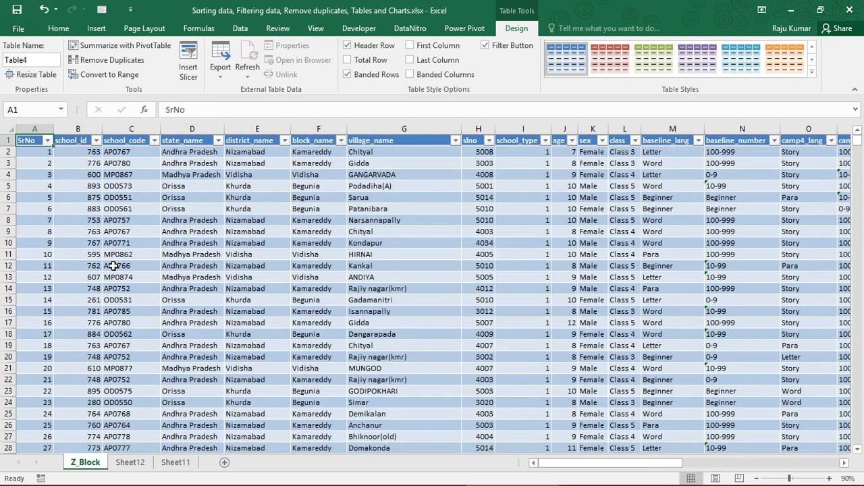
Select the whole Z_Block table and try the green and then the purple medium table style on it
key(ctrl+shift+End)
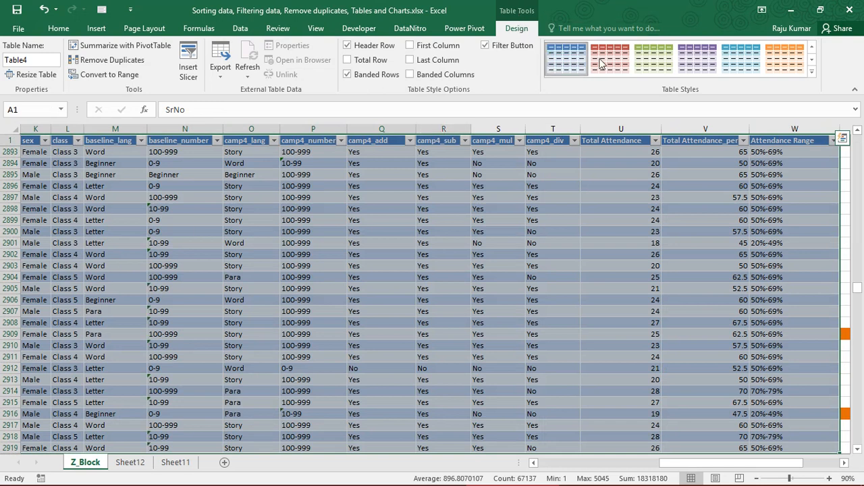
click(647, 62)
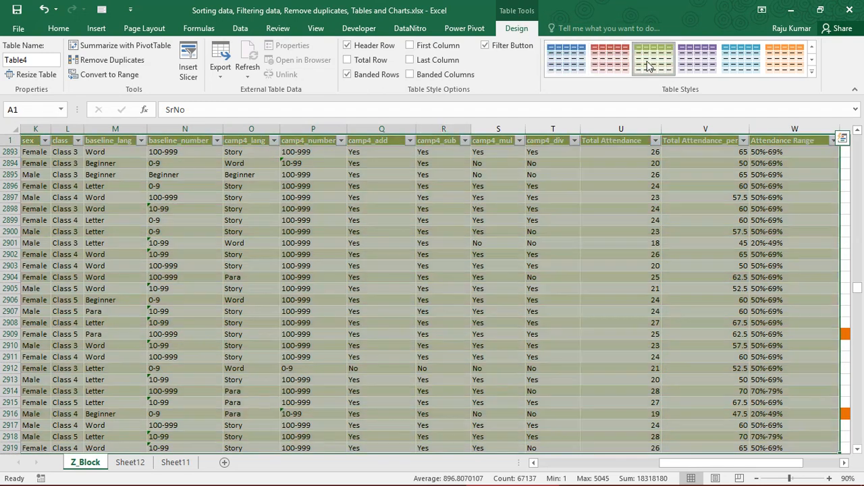
click(813, 74)
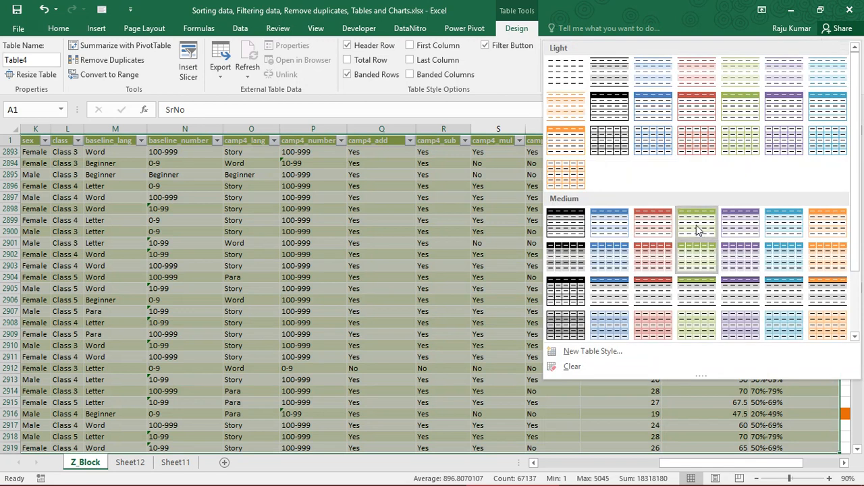
click(741, 222)
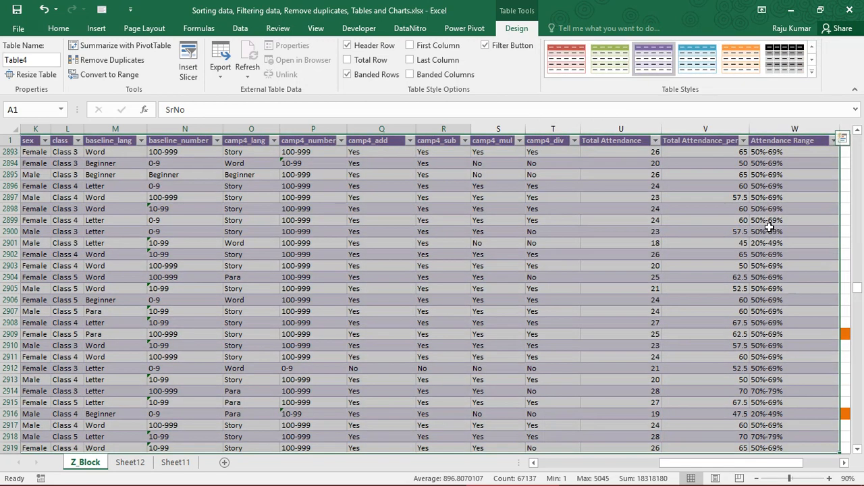
Try the light red banded table style with gridlines on the table and return to its first record
click(812, 73)
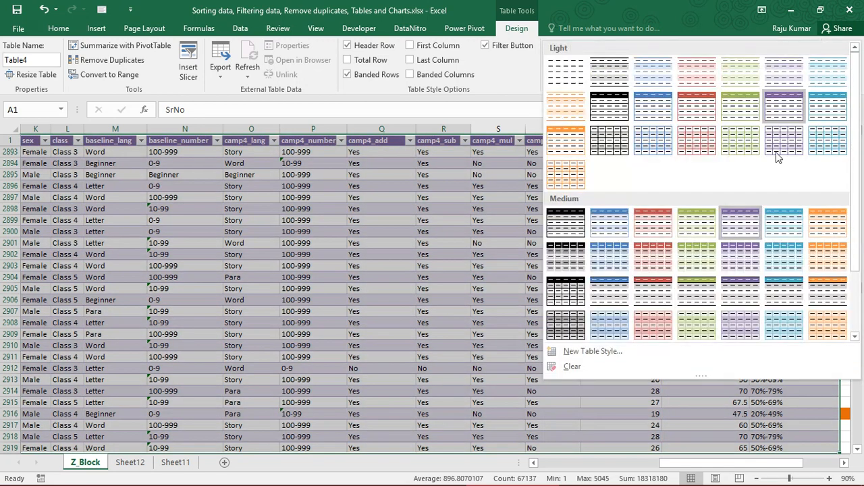
click(703, 137)
click(389, 191)
click(378, 153)
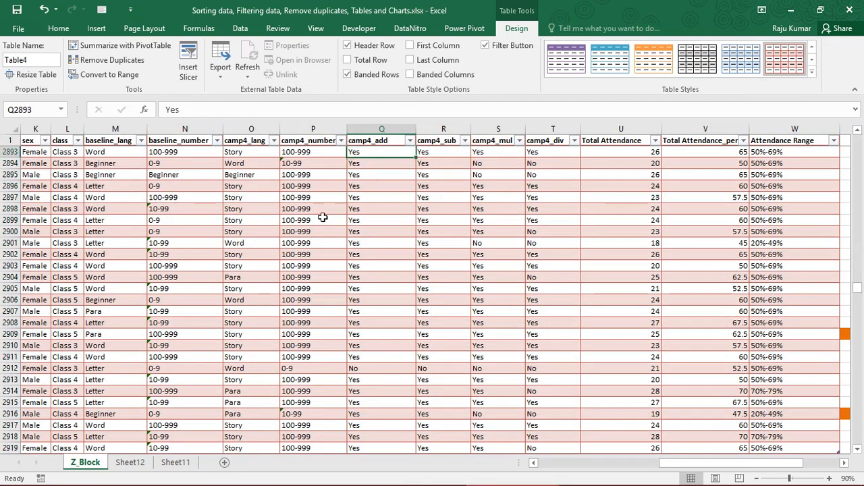
click(308, 277)
click(130, 211)
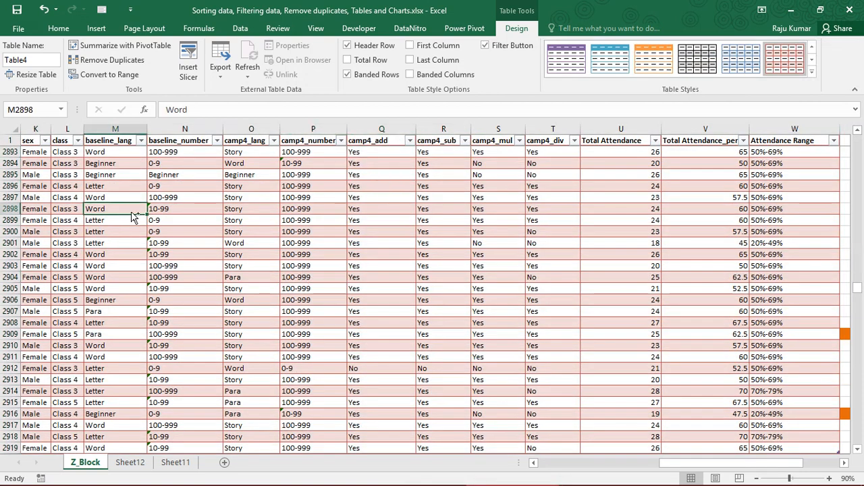
key(ctrl+Left)
key(ctrl+Up)
key(Down)
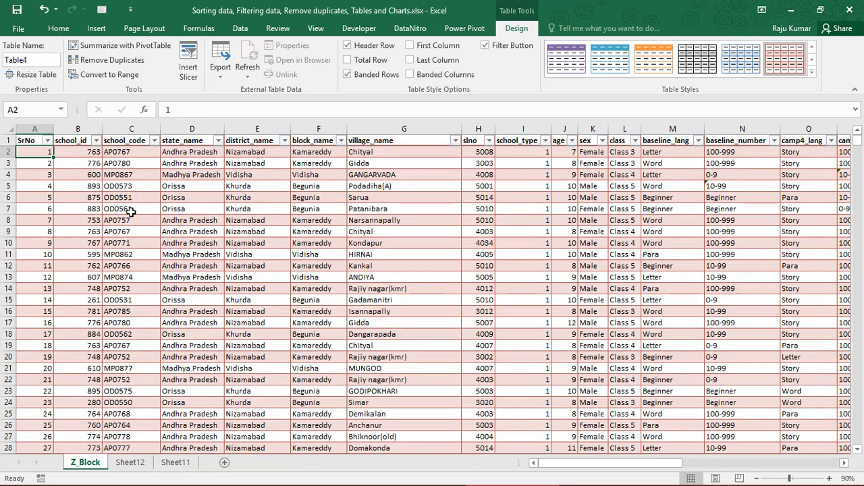
Apply the orange Table Style Light 14 to the whole table and go back to its first record
key(Up)
key(ctrl+shift+End)
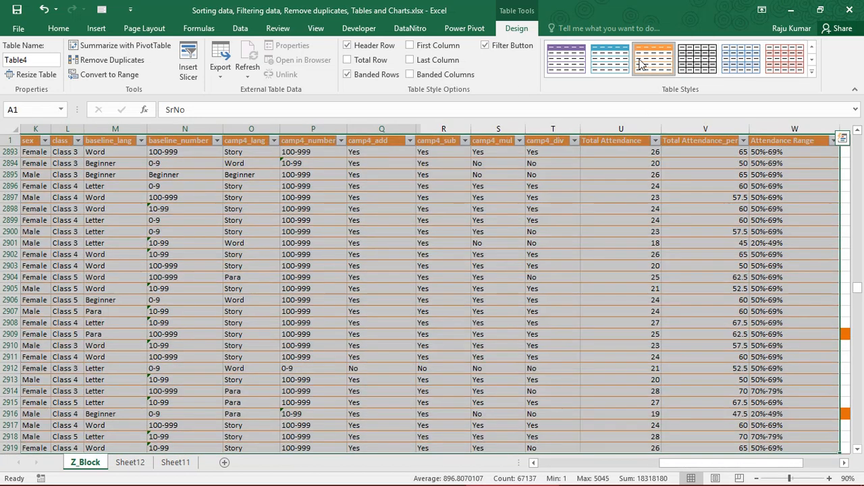
click(340, 209)
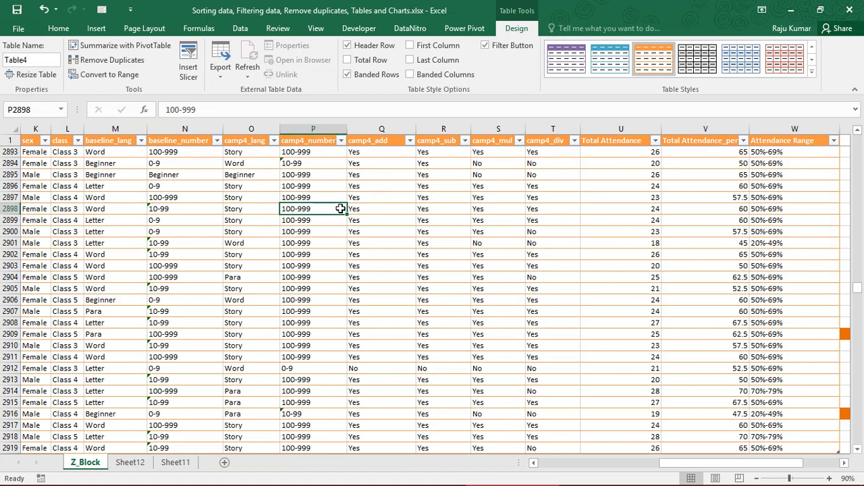
key(ctrl+Left)
key(ctrl+Up)
key(Down)
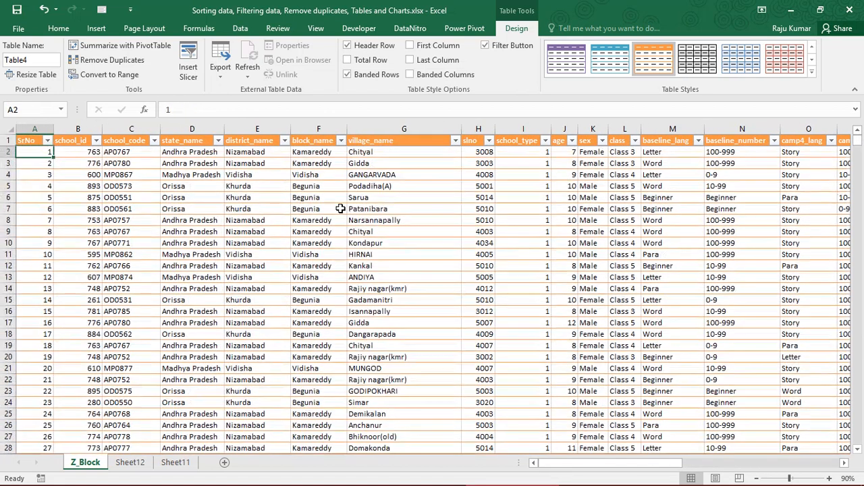
Examine the restyled table along the SrNo column, from the header to the blank rows below the last record
key(Up)
key(Down)
key(Up)
key(Down)
key(ctrl+Down)
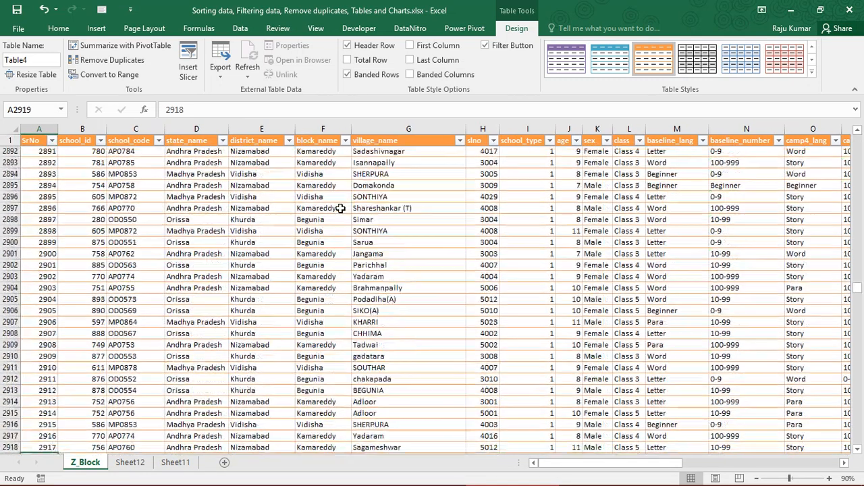
key(Down)
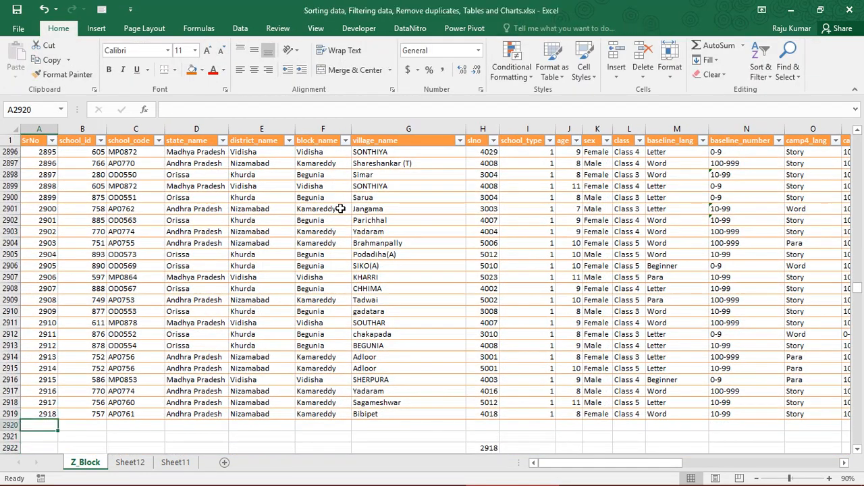
key(ctrl+Up)
key(ctrl+Up)
key(Down)
key(Down)
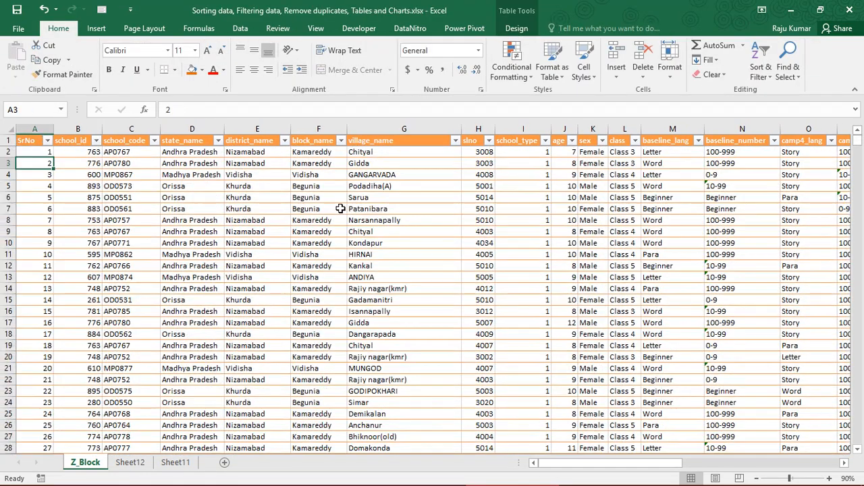
click(18, 152)
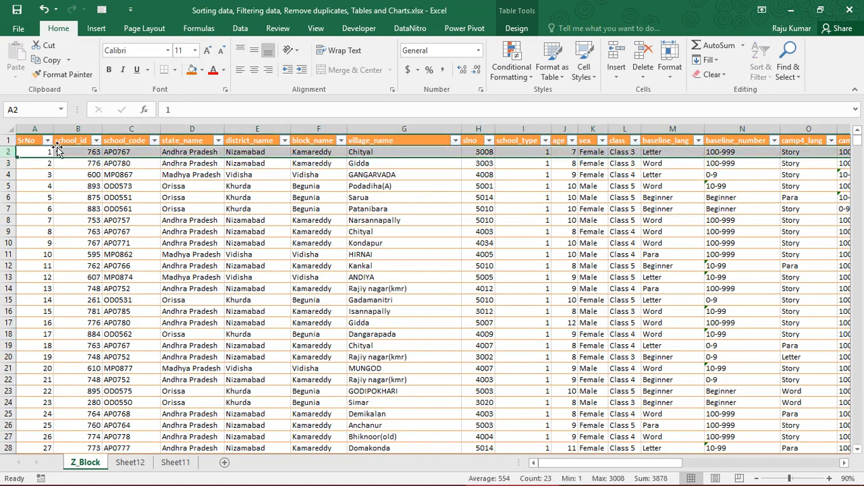
click(46, 200)
key(Down)
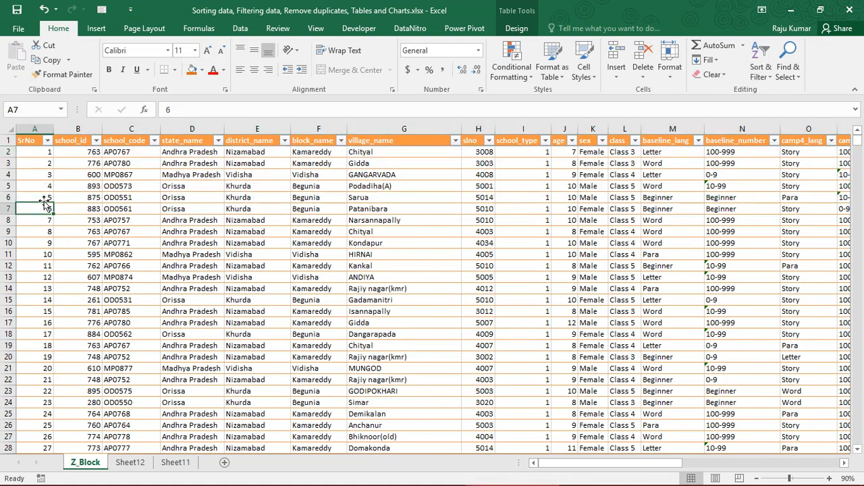
key(ctrl+Down)
key(Down)
key(Down)
key(ctrl+Up)
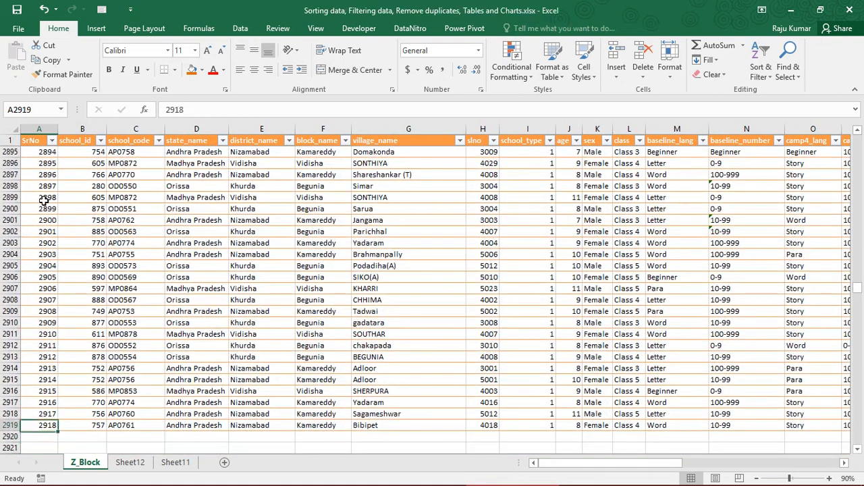
key(ctrl+Up)
key(Down)
key(Up)
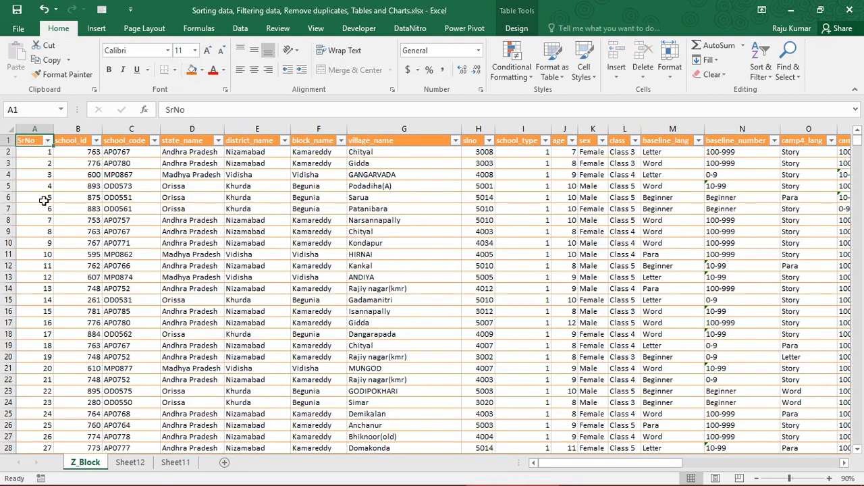
Select the SrNo header, reapply Table Style Light 14 and turn on the table's total row
click(87, 198)
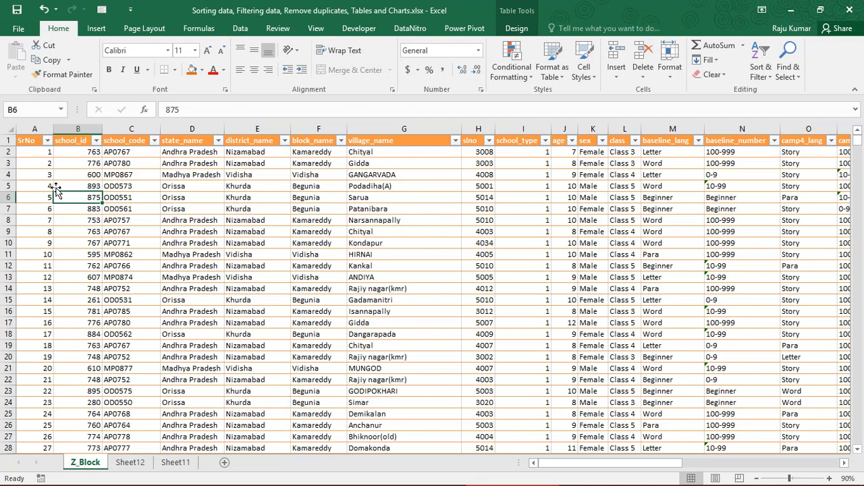
click(33, 206)
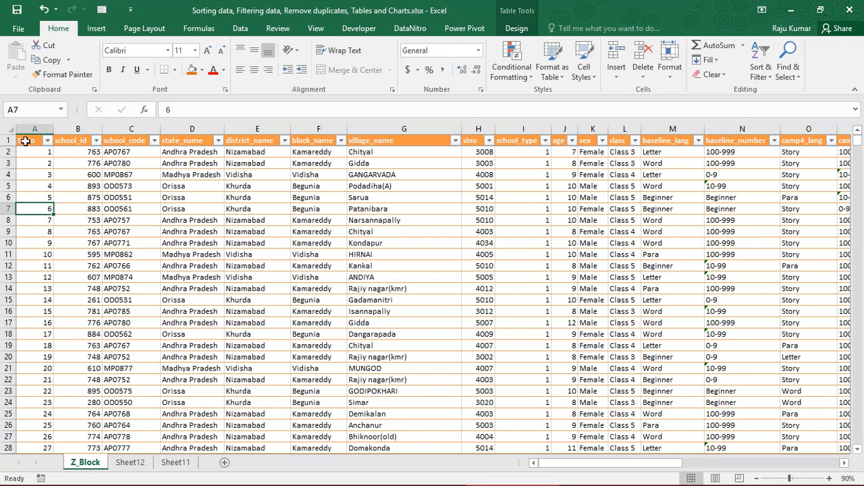
click(25, 141)
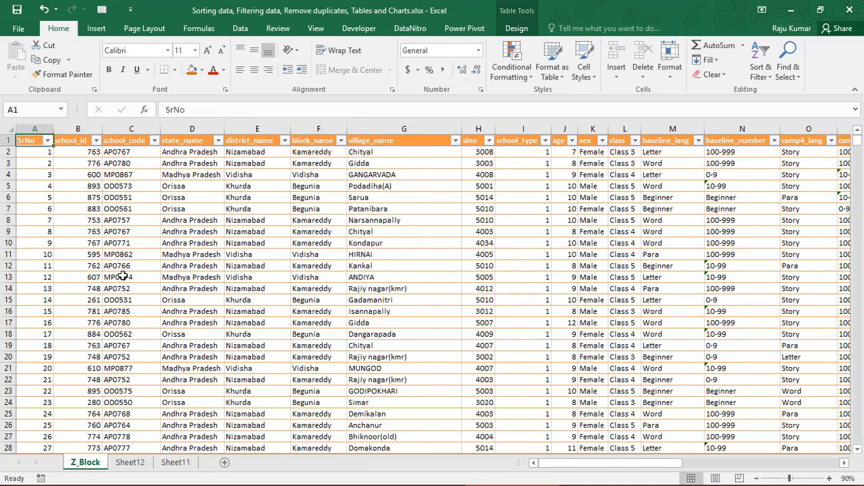
click(517, 28)
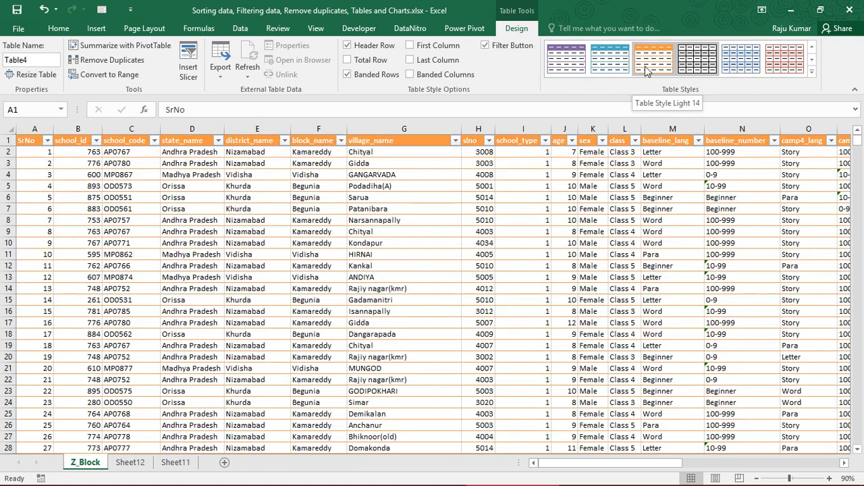
click(645, 67)
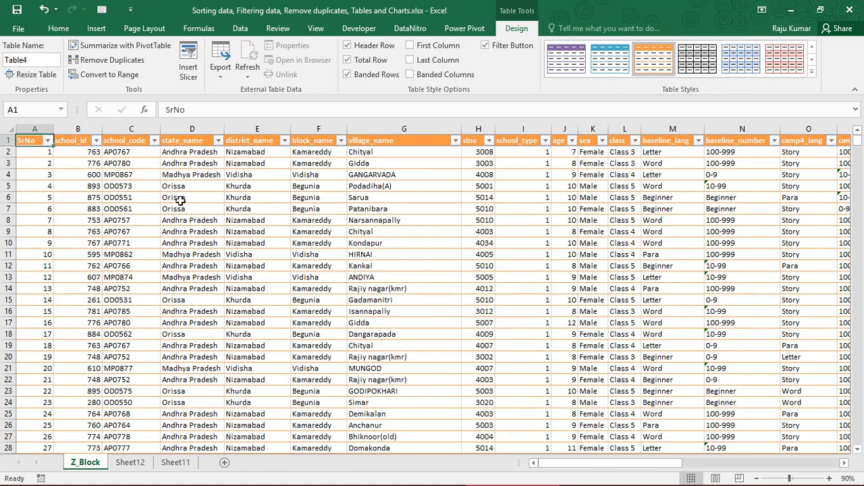
Turn off the table's total row and apply the black-header, grey-banded table style from the Medium group
click(382, 78)
click(382, 78)
click(814, 72)
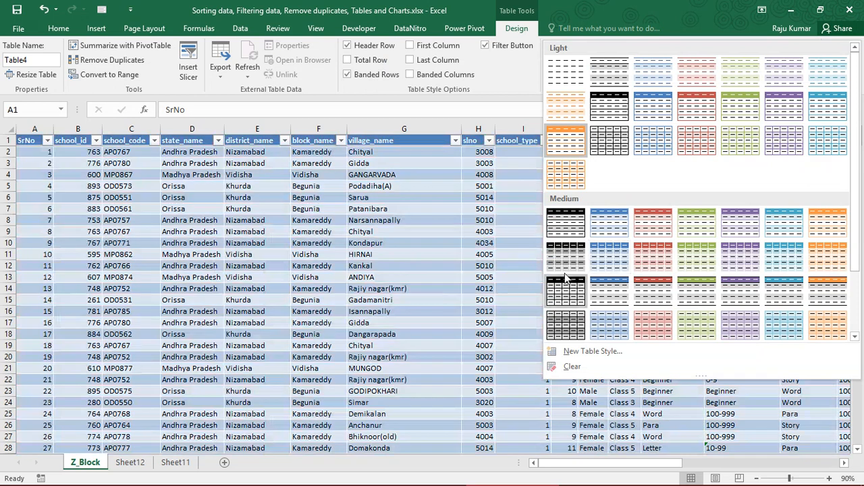
click(566, 271)
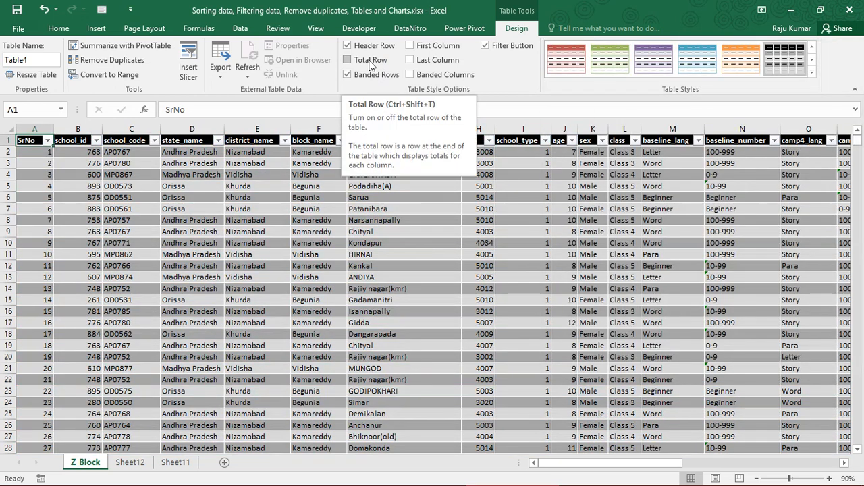
Turn the table's banded rows off and back on, and enable the last column emphasis
click(370, 64)
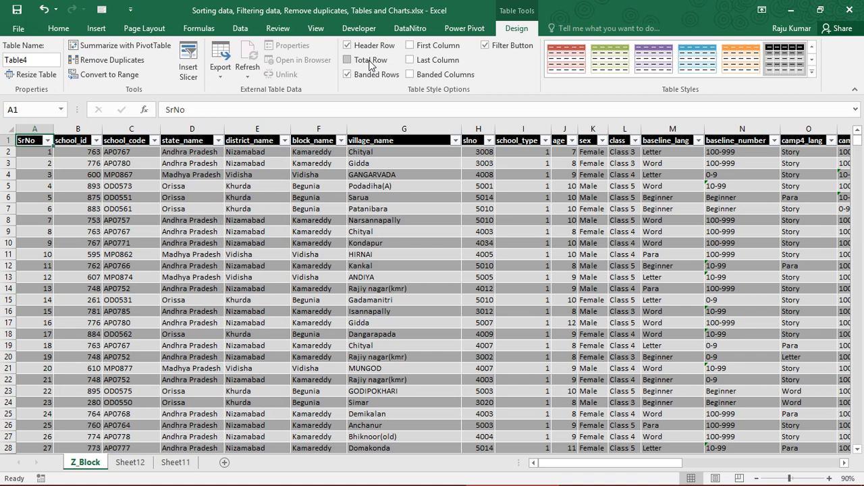
click(370, 75)
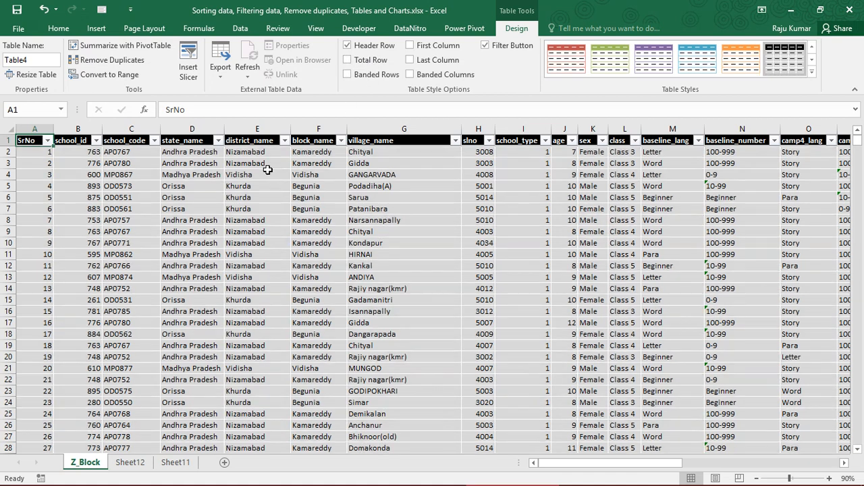
click(249, 243)
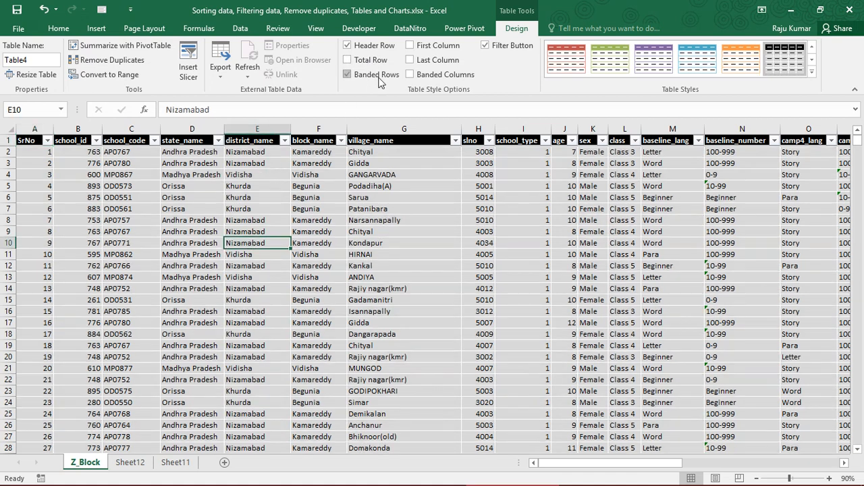
click(377, 75)
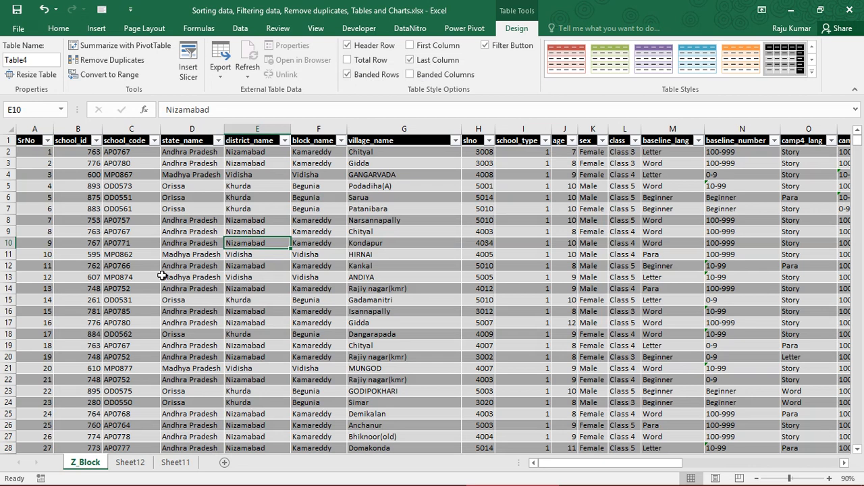
Examine the emphasised Attendance Range column along row 13 and return to the SrNo column
click(162, 277)
key(ctrl+Right)
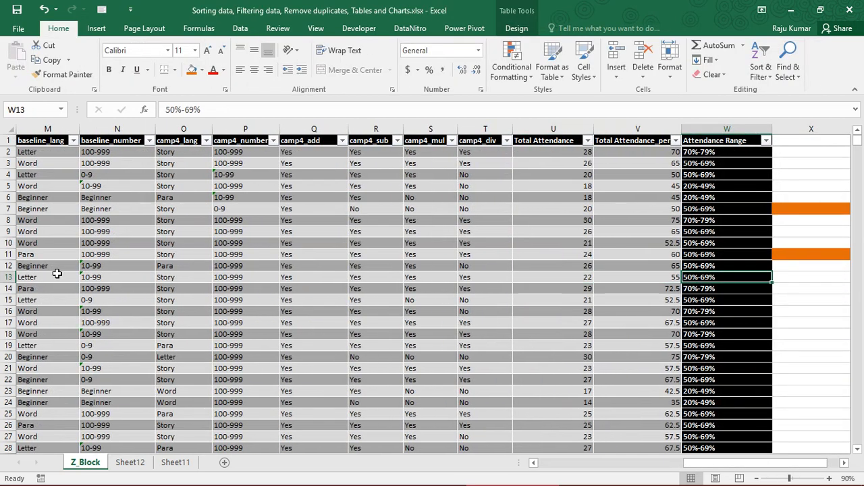
key(ctrl+Left)
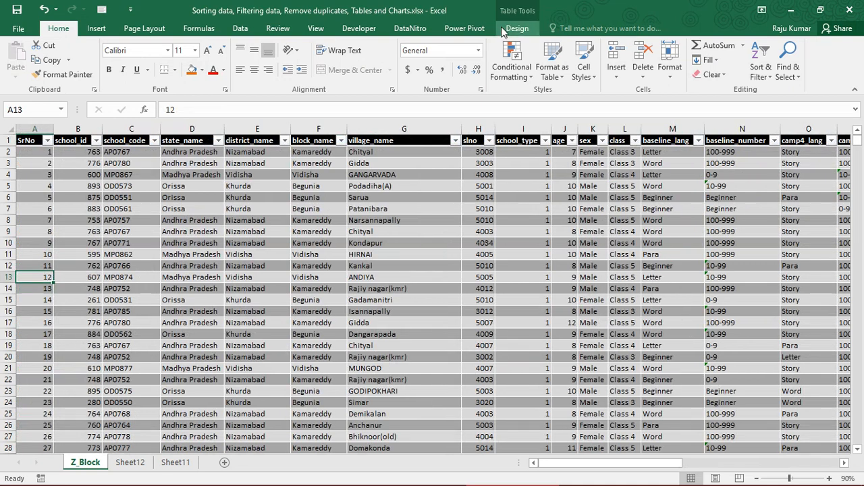
Try the first column emphasis and hiding the header filter buttons on the table, restoring both settings
click(510, 28)
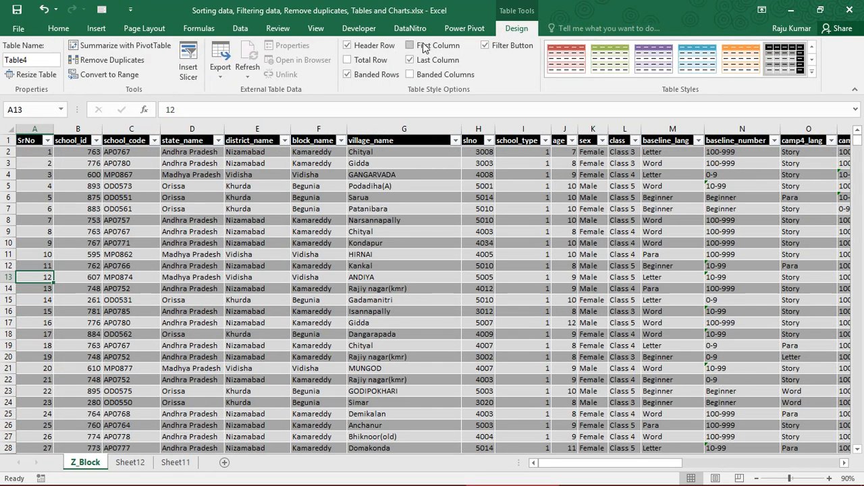
click(410, 46)
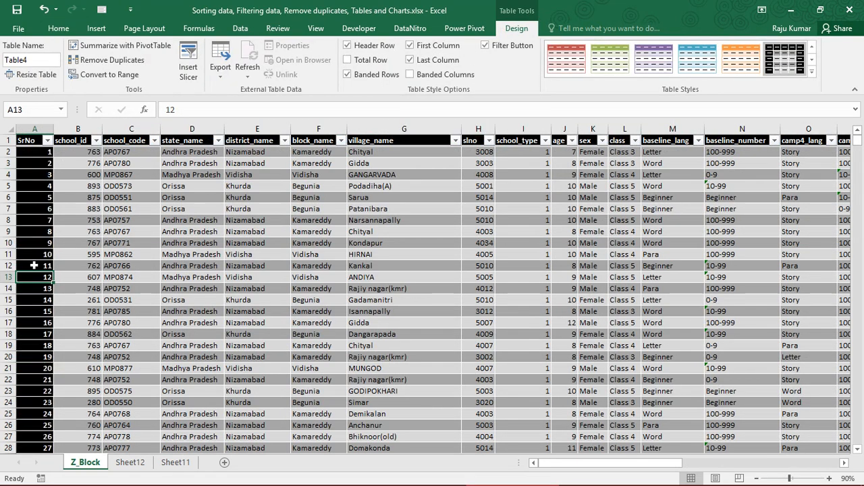
click(433, 49)
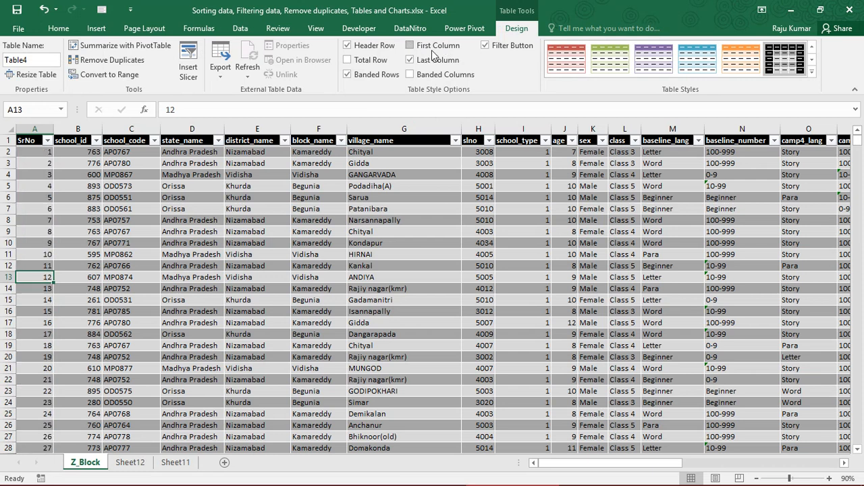
click(512, 48)
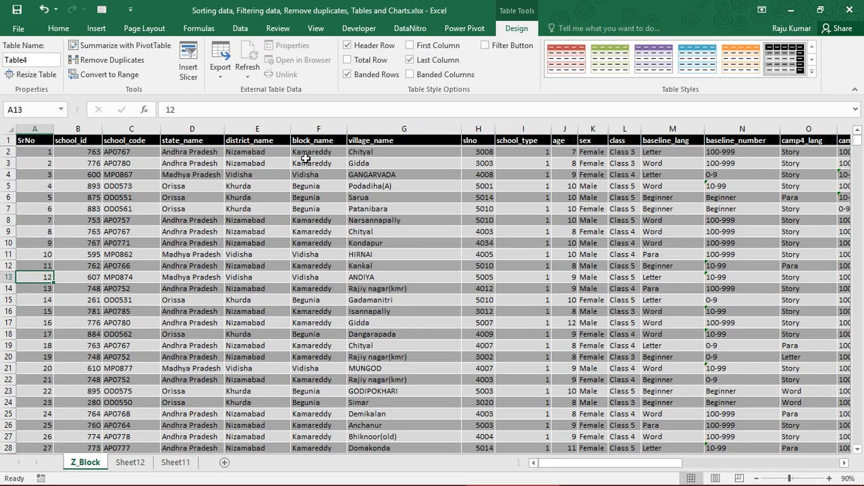
click(487, 48)
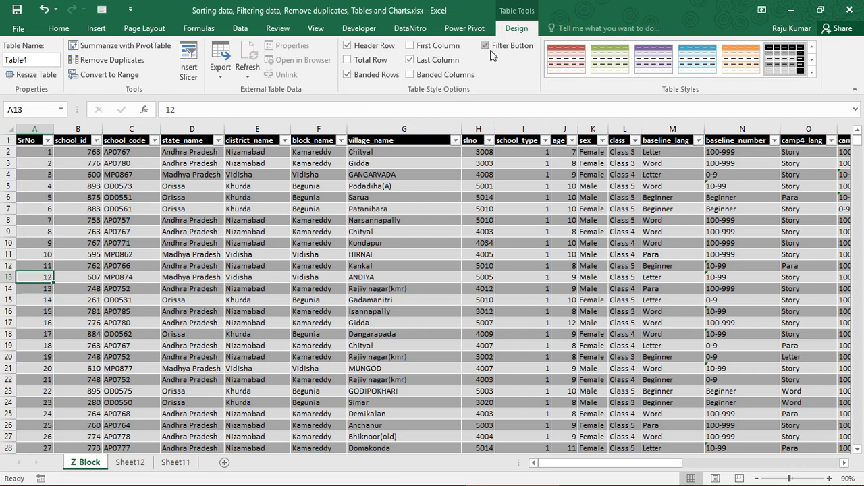
Try the red banded table style, and apply the green banded table style to the table
click(254, 278)
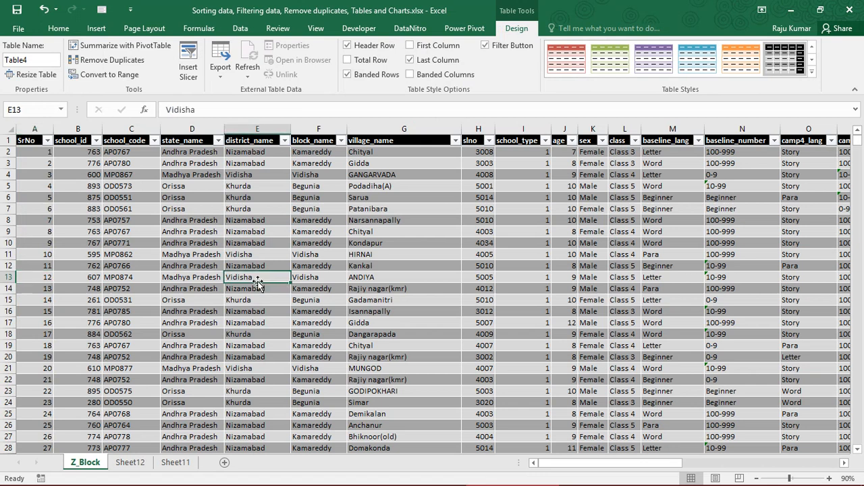
click(566, 60)
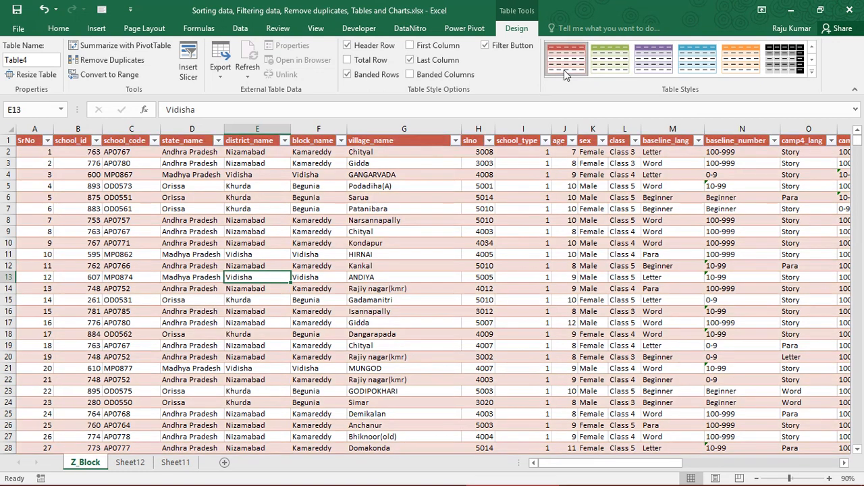
click(610, 60)
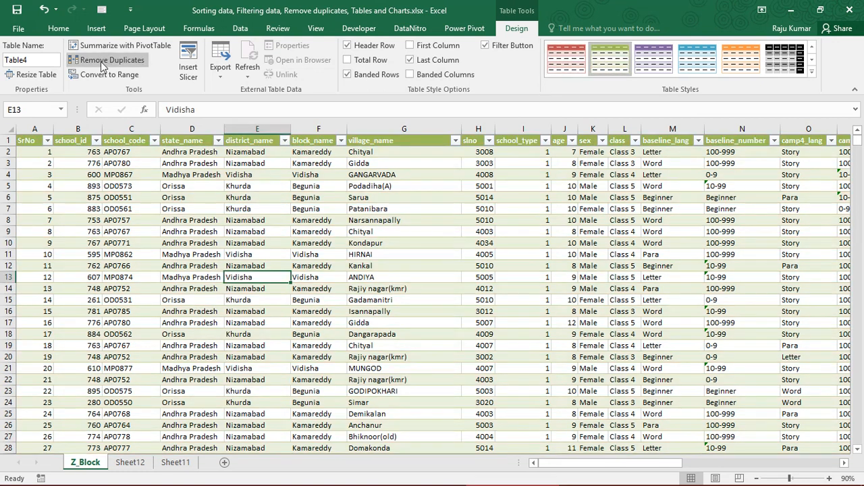
Examine the green table from the SrNo header across to its last column and back
click(82, 186)
key(Left)
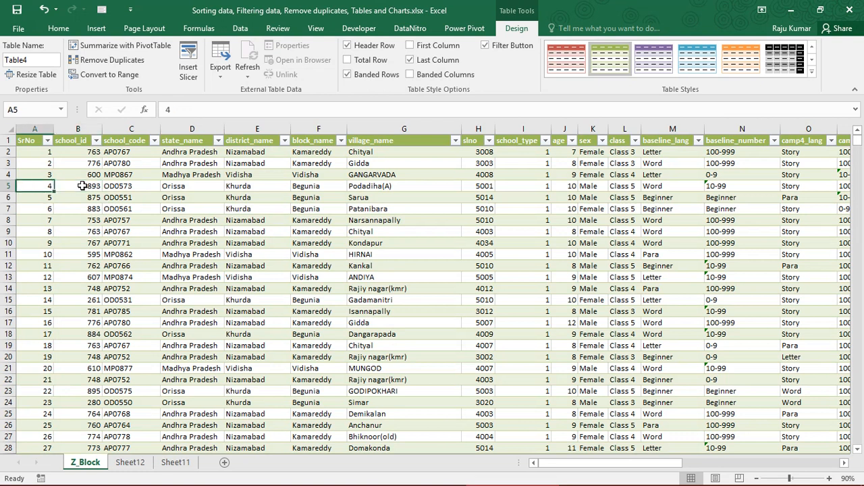
key(Up)
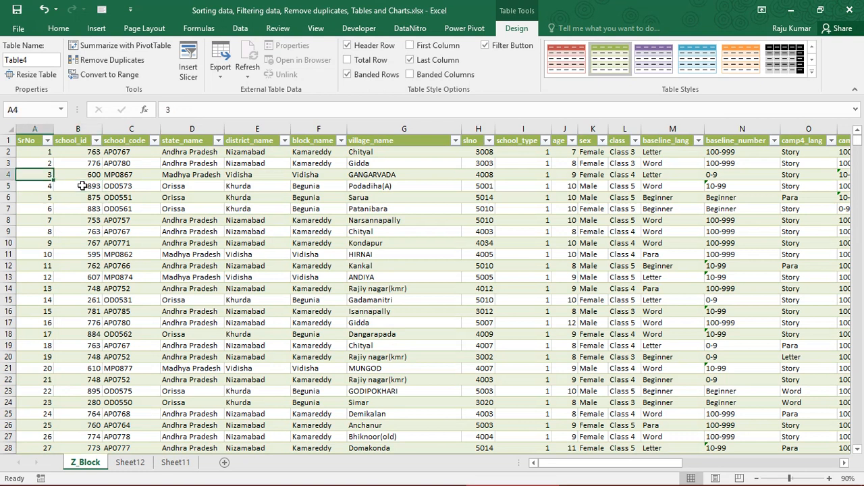
key(Up)
key(Up)
key(Up)
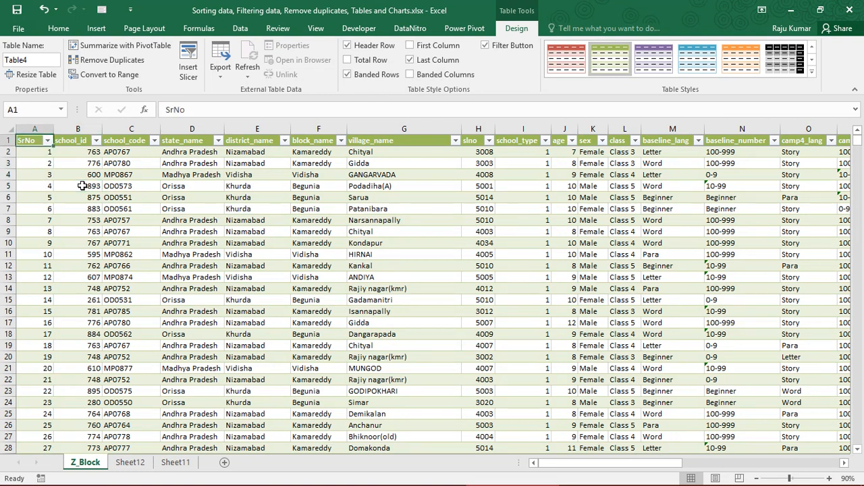
key(ctrl+Right)
key(Right)
key(Left)
key(Down)
key(ctrl+Left)
key(Up)
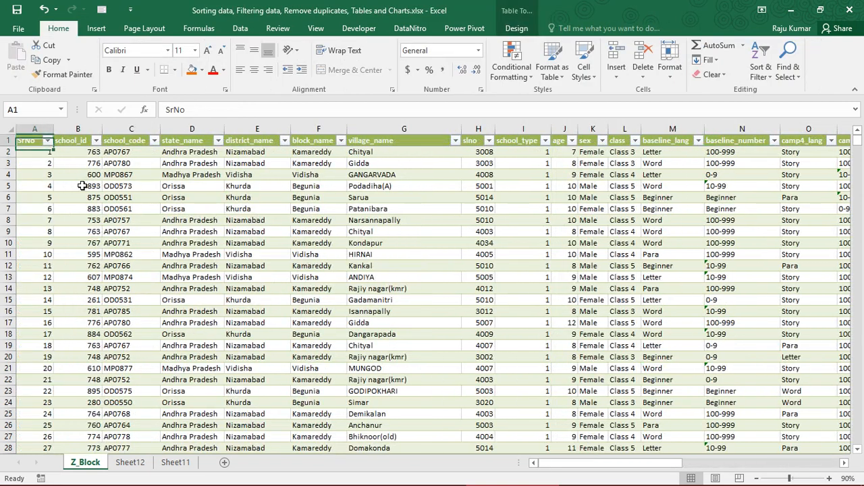
Add a new table column headed "sum" directly after Attendance Range, in X1
key(ctrl+Right)
key(Down)
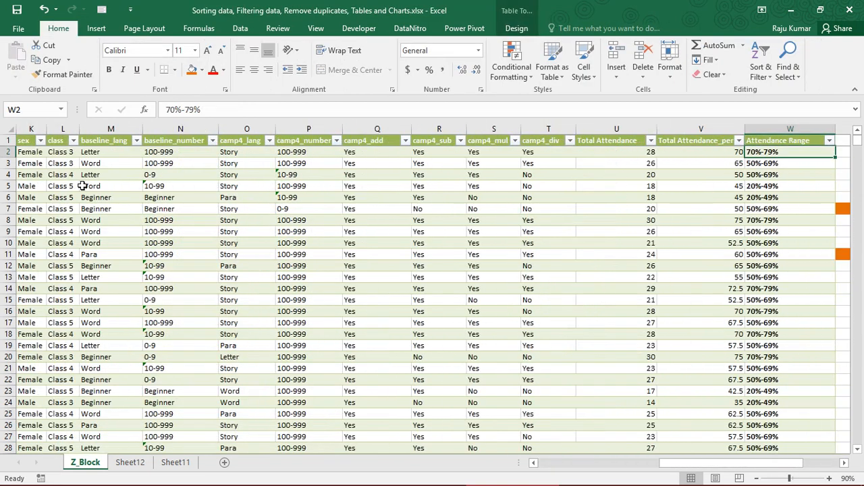
key(Right)
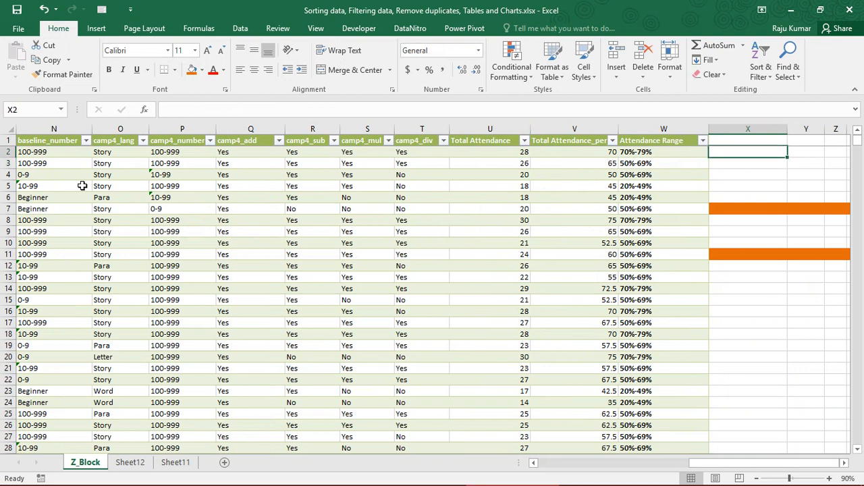
key(Up)
text(sum)
key(Return)
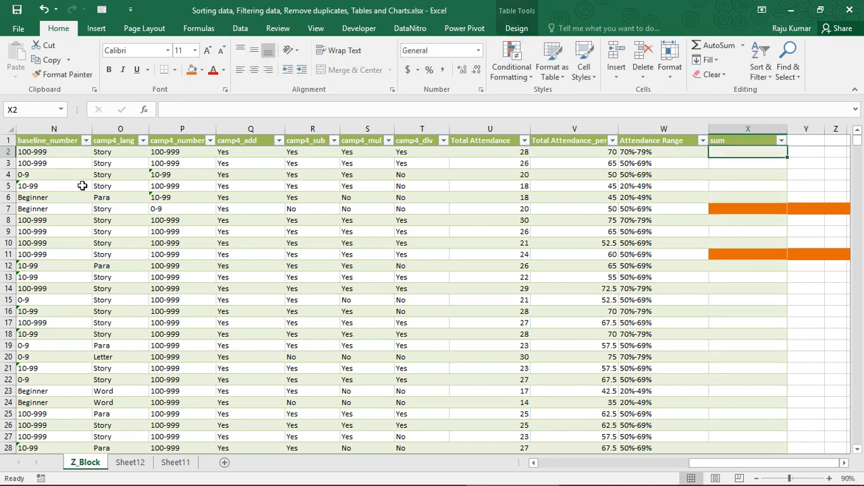
Fill the sum column with =COUNT(Table4[@[camp4_sub]:[camp4_div]]), entered in X2
text(=)
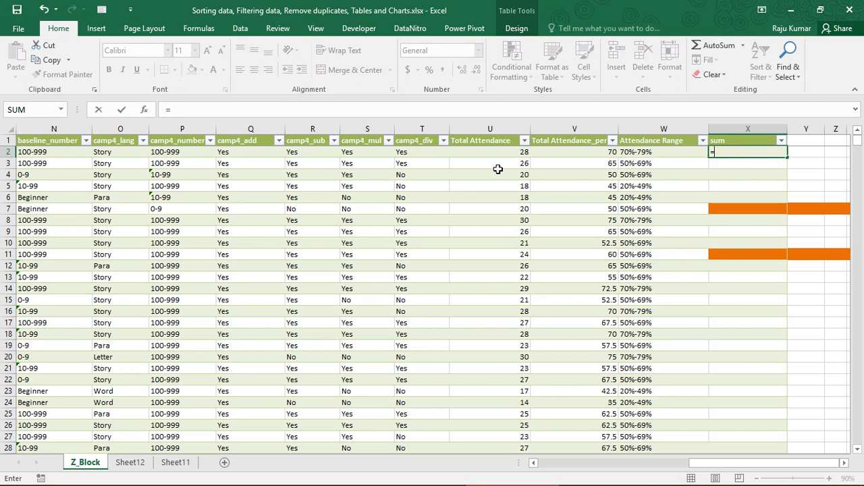
text(coun)
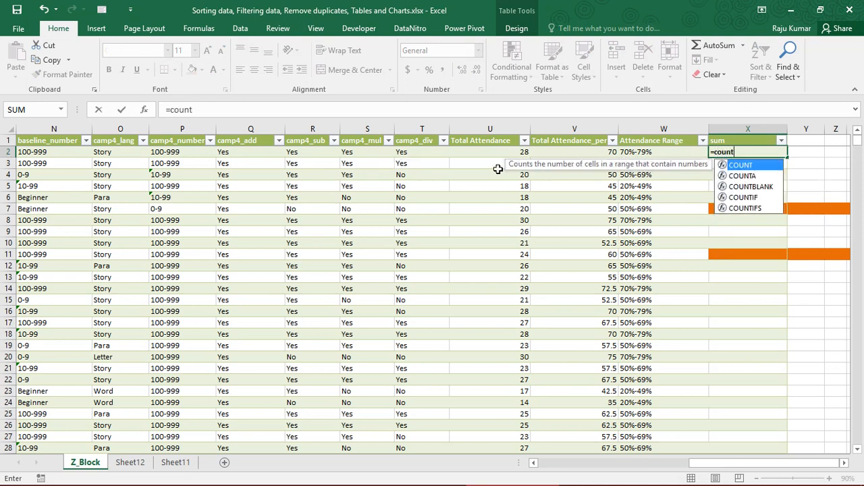
text(t)
key(Tab)
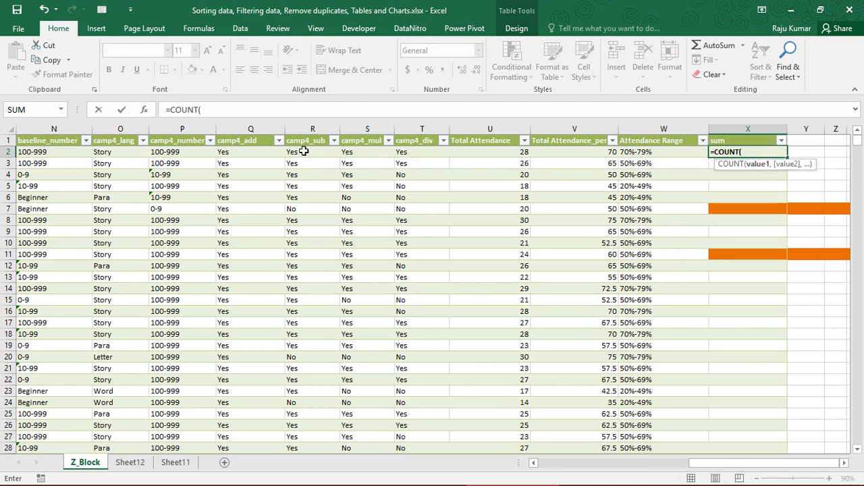
drag(312, 154, 410, 153)
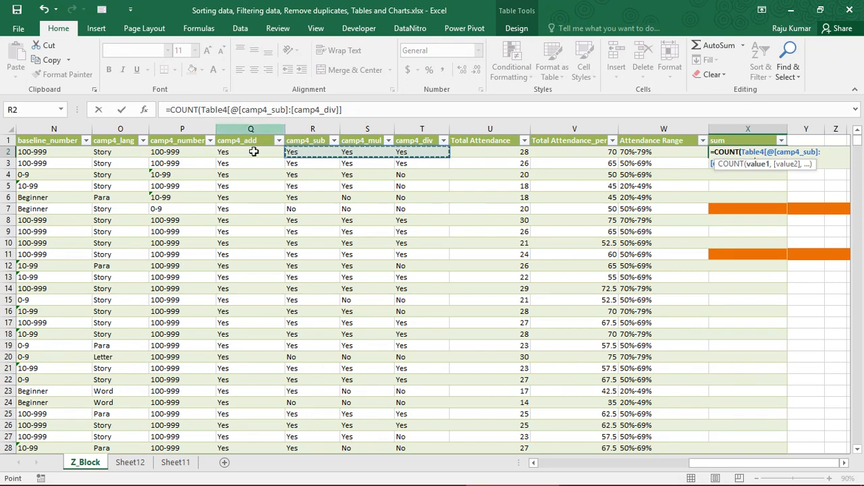
click(311, 152)
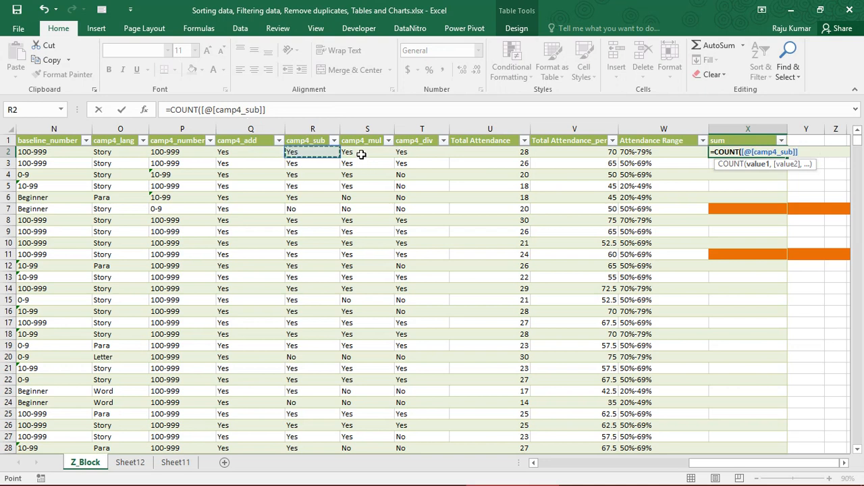
click(361, 155)
click(412, 161)
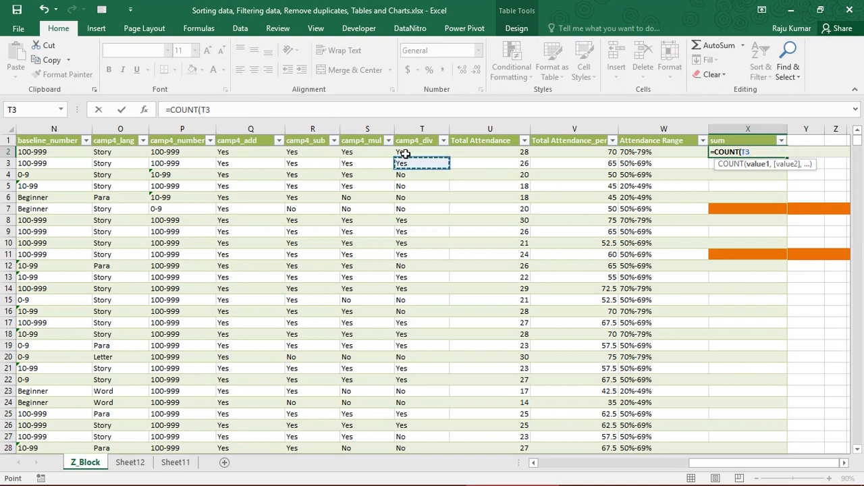
click(404, 154)
click(296, 152)
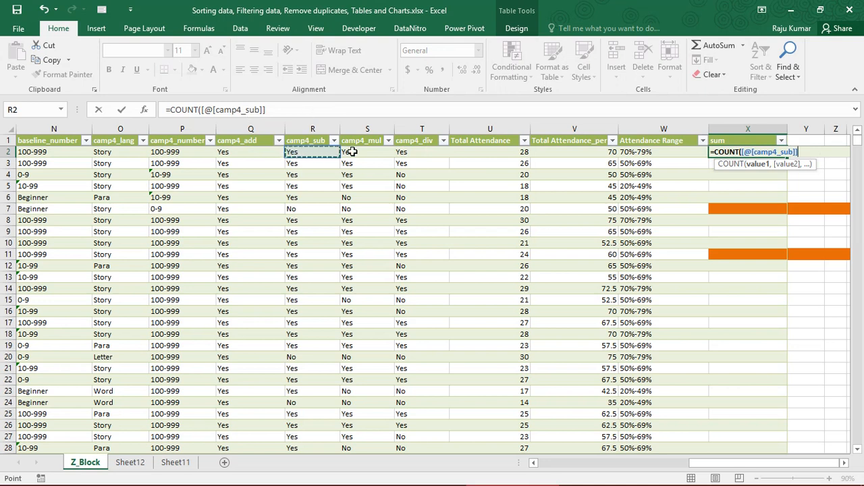
click(348, 152)
drag(304, 152, 405, 154)
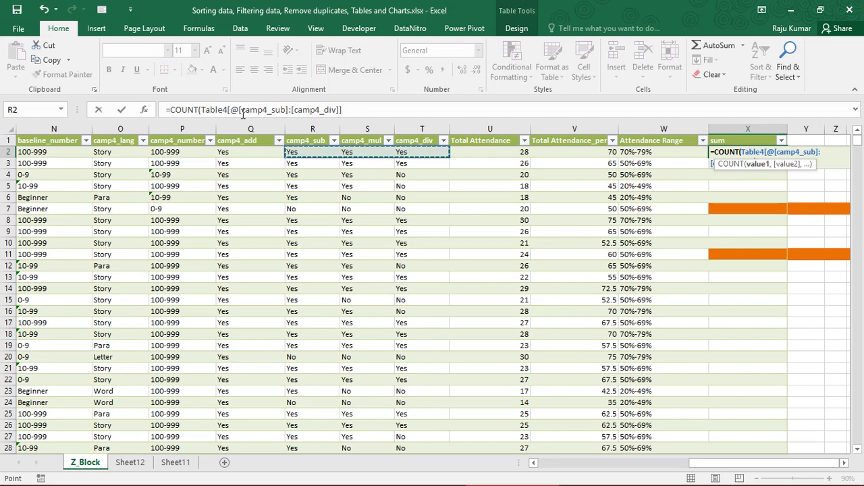
click(345, 110)
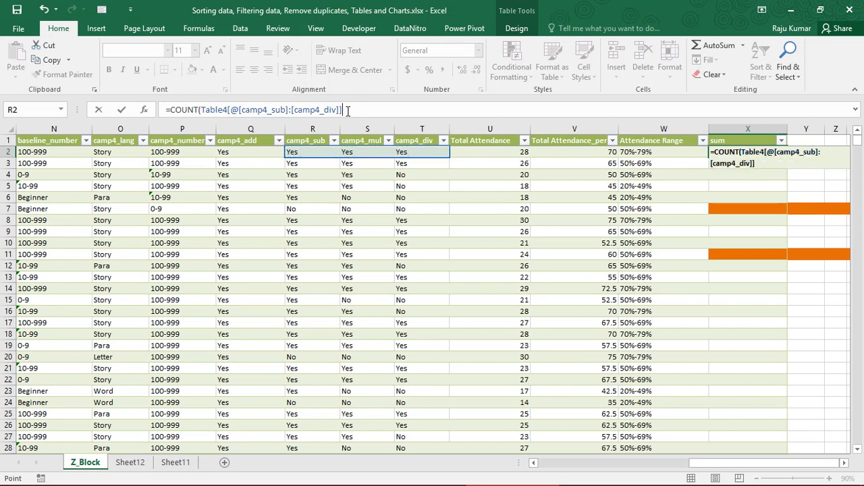
text())
key(Return)
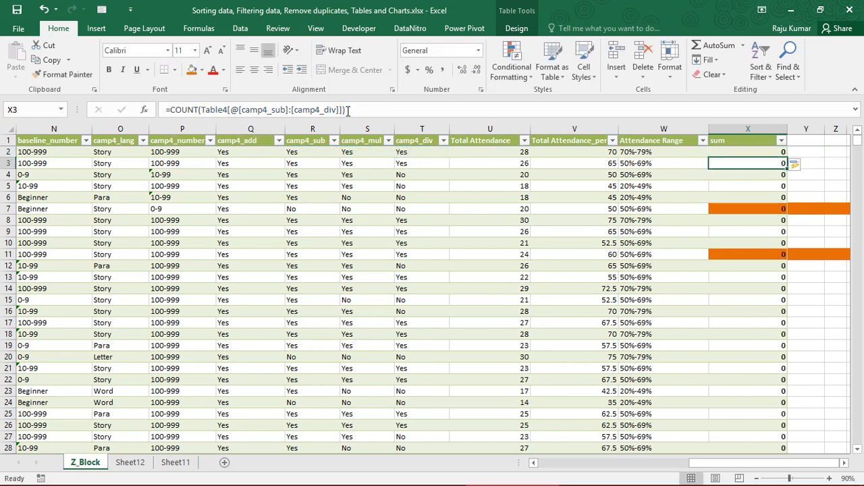
Change the sum column's formula to =COUNTA(Table4[@[camp4_sub]:[camp4_div]]), edited in X2
key(Up)
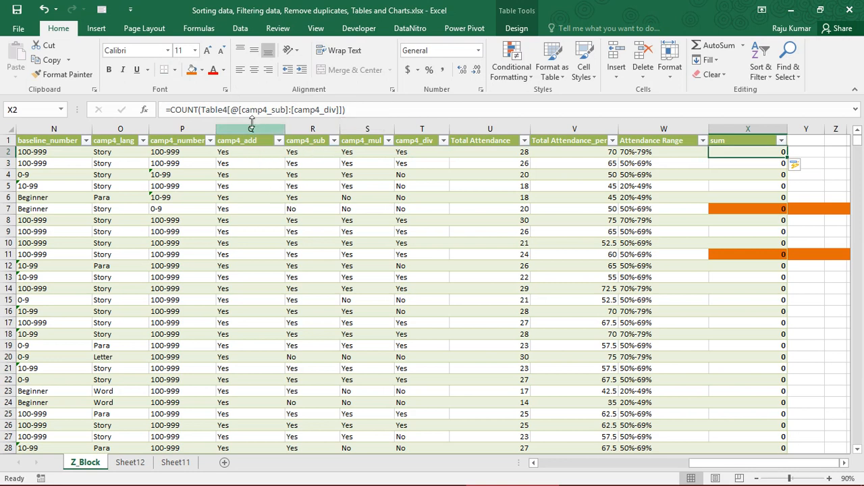
click(199, 109)
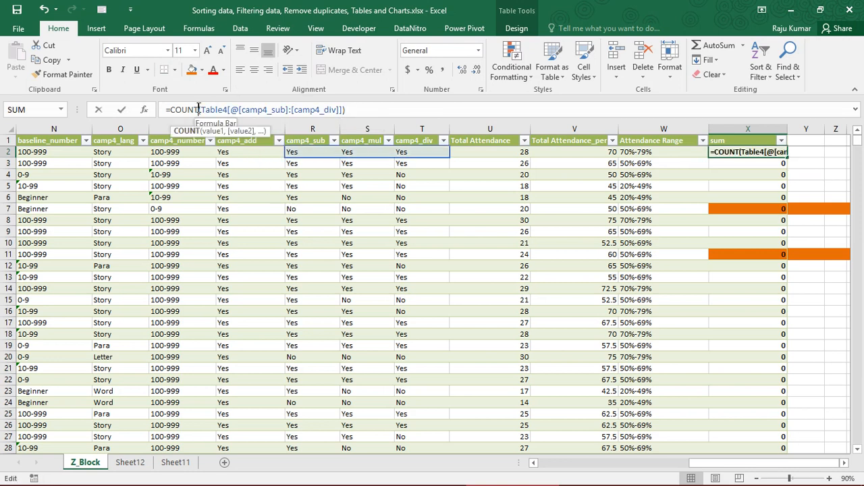
text(a)
key(BackSpace)
text(A)
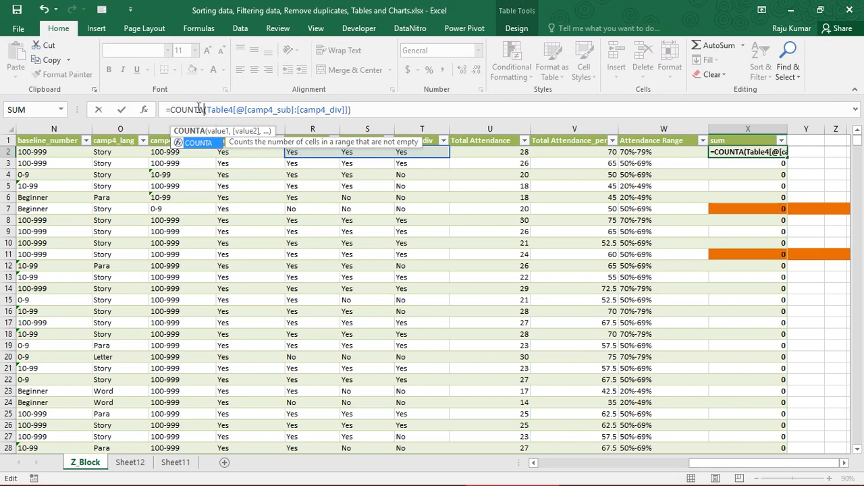
key(Return)
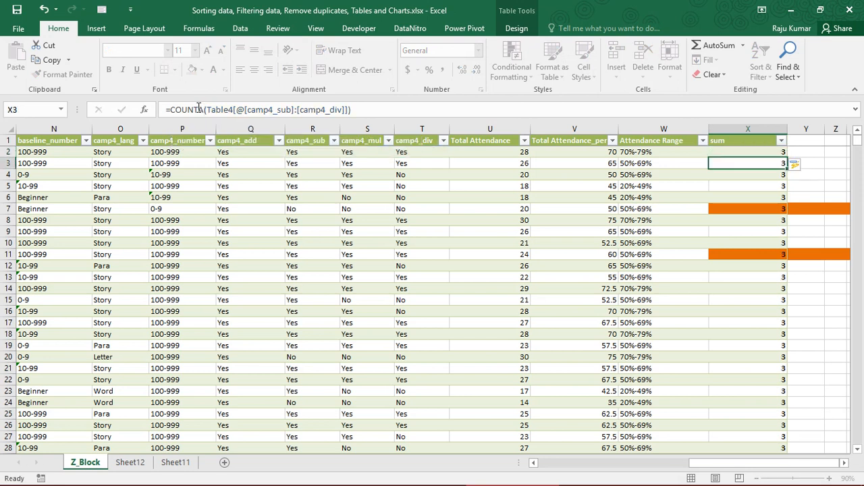
Examine the COUNTA formula and its results in the upper rows of the sum column
key(Down)
key(Down)
key(Down)
key(Down)
key(Down)
key(Down)
key(Down)
key(Down)
key(Down)
key(Down)
key(Down)
key(Down)
key(Down)
key(Down)
key(Down)
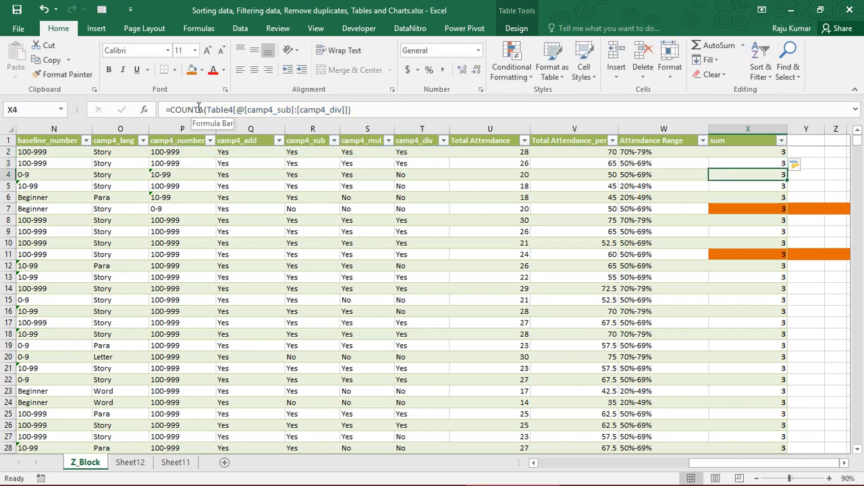
key(Up)
key(Up)
key(Up)
key(Up)
key(Up)
key(Up)
key(Up)
key(Up)
key(Up)
key(Up)
key(Up)
key(Up)
key(Up)
key(Up)
key(Up)
key(Up)
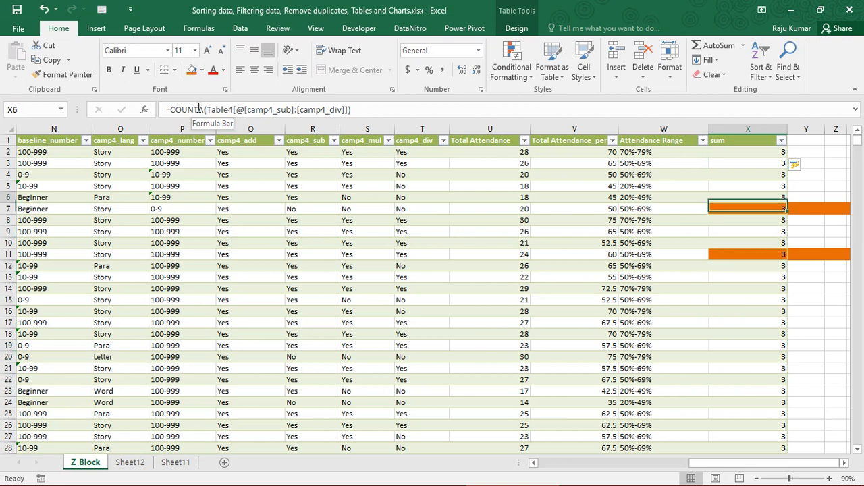
key(Down)
key(Down)
key(Down)
key(Down)
key(Down)
key(Down)
key(Down)
key(Down)
key(Down)
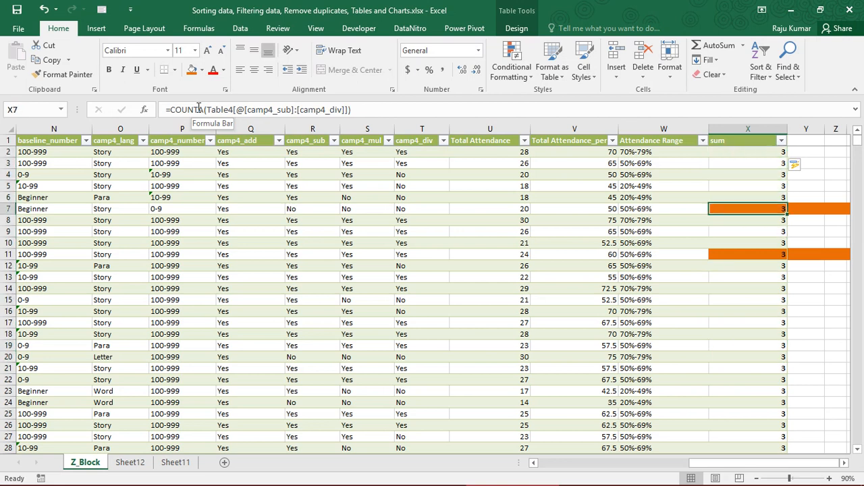
key(Up)
key(Up)
key(Up)
key(Up)
key(Up)
key(Up)
key(Up)
key(Up)
key(Up)
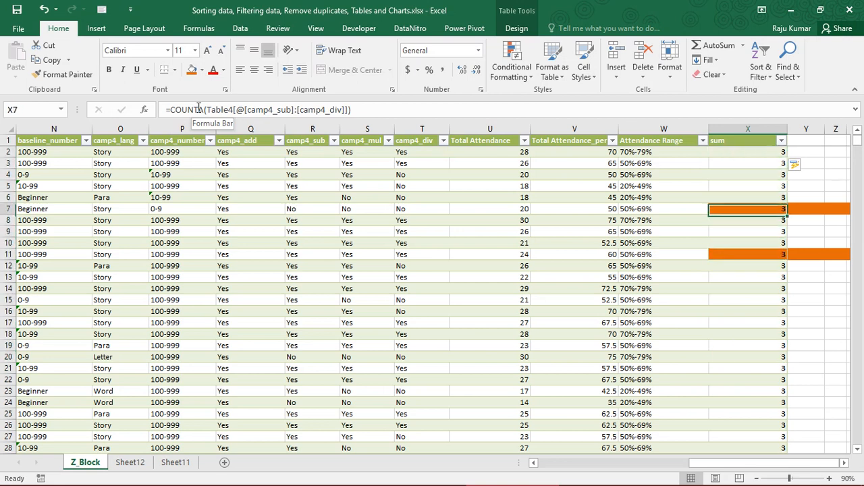
key(Down)
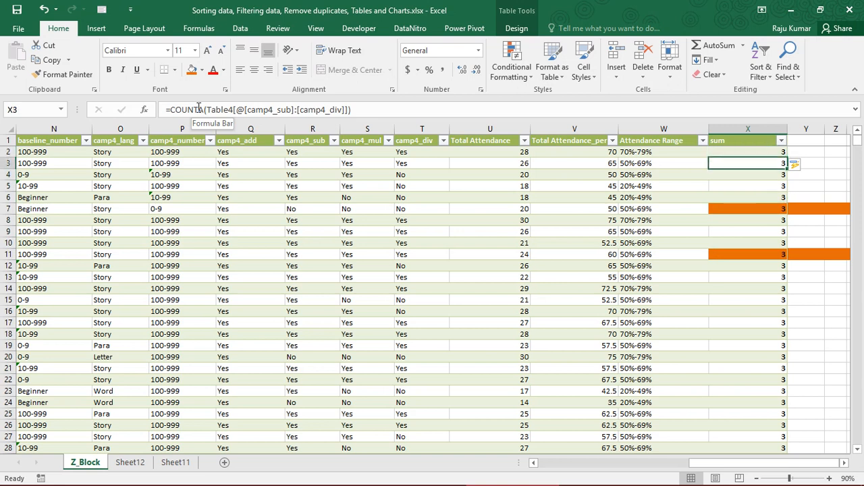
key(Up)
key(Up)
key(Down)
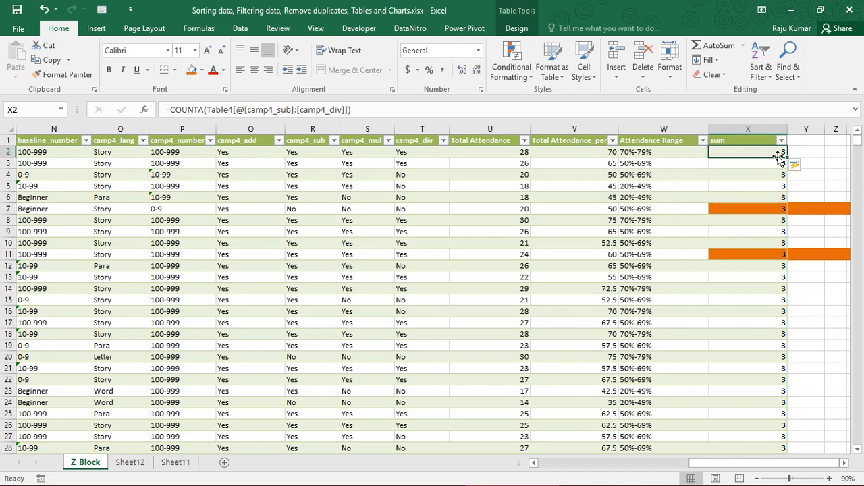
Fill the X2 formula and its formatting down through X16, and check several of the filled cells
drag(787, 157, 770, 319)
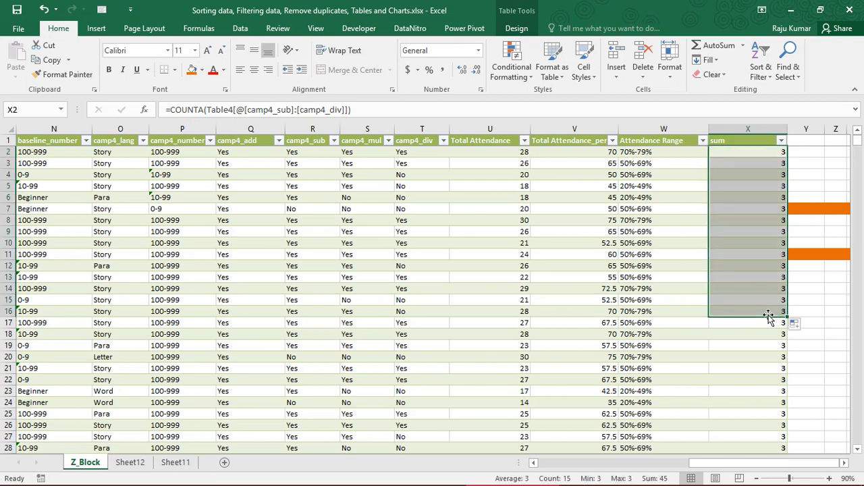
click(740, 250)
click(723, 155)
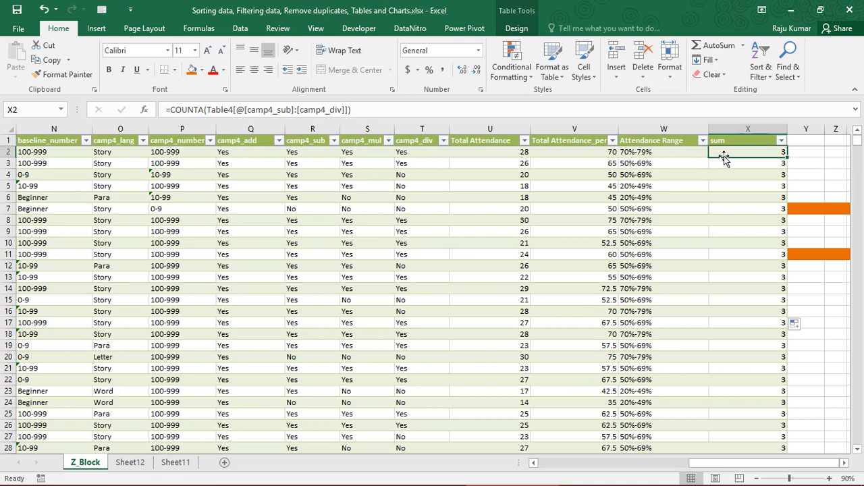
click(747, 220)
click(751, 265)
click(756, 300)
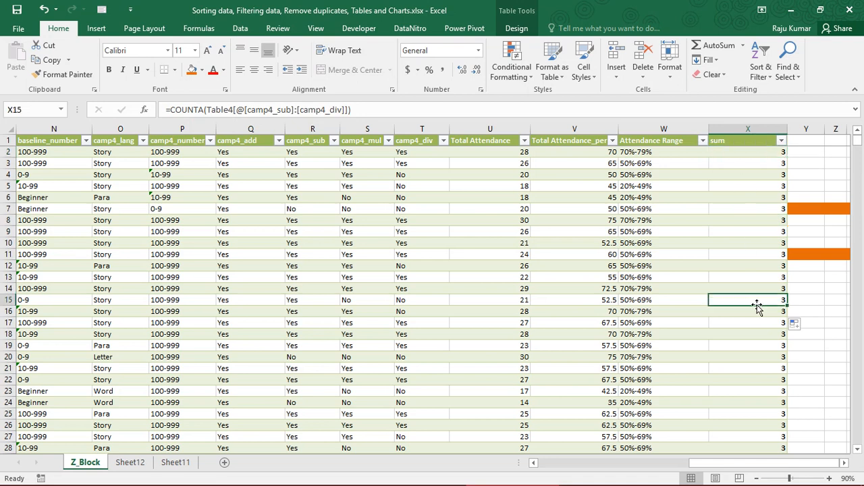
Examine the sum column down to its last row, and the table from SrNo across to sum
key(ctrl+Down)
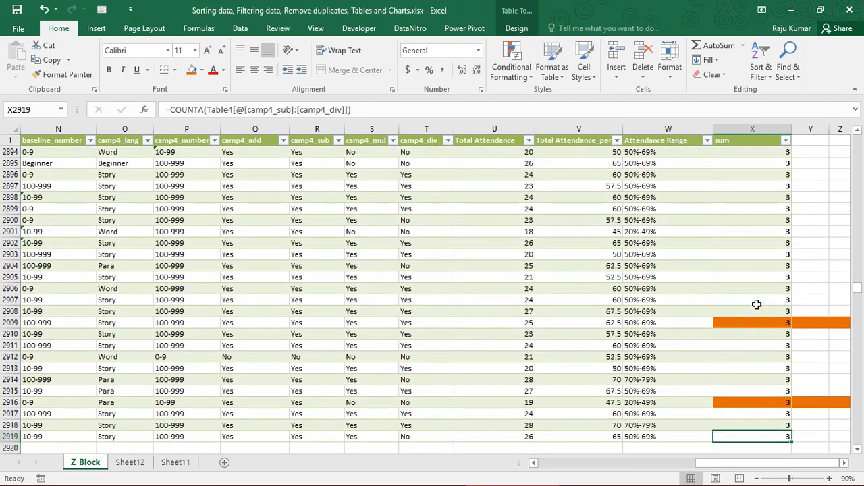
key(ctrl+Up)
key(Down)
key(ctrl+Left)
key(ctrl+Up)
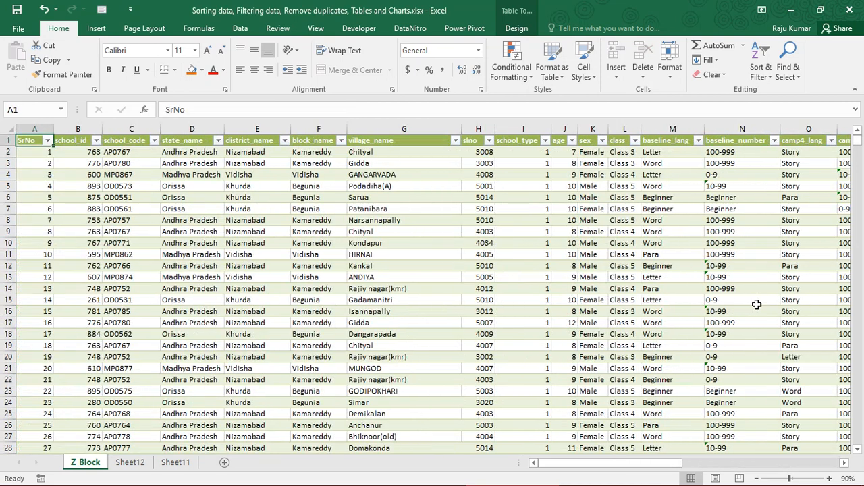
key(ctrl+Right)
key(Down)
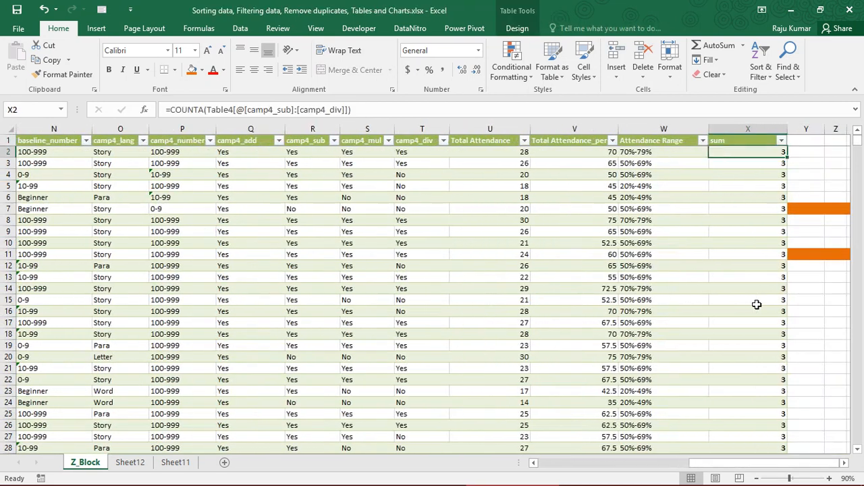
key(Down)
key(Up)
Inspect the structured table reference inside the COUNTA formula in X2
click(373, 111)
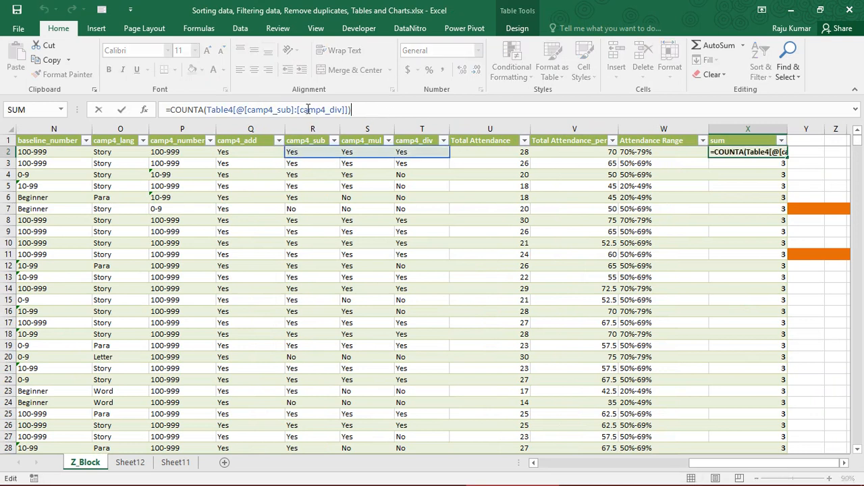
drag(207, 109, 370, 108)
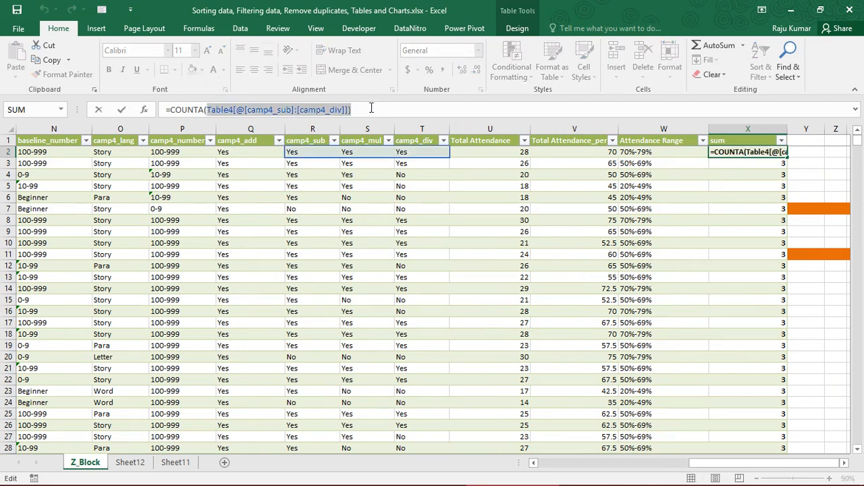
click(371, 108)
key(Return)
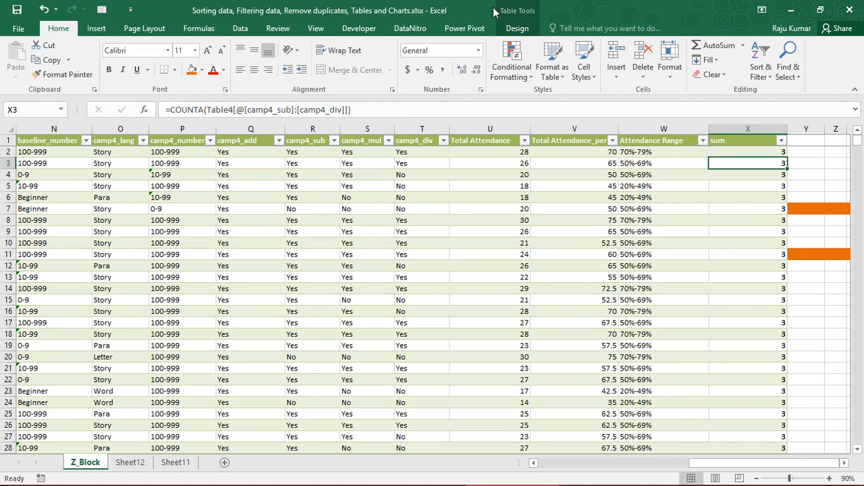
Apply the blue banded table style to the table
click(518, 29)
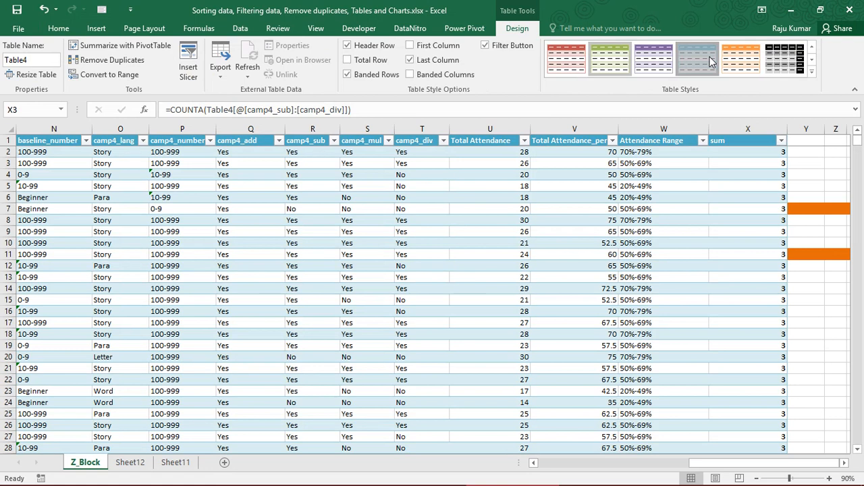
click(711, 60)
click(496, 207)
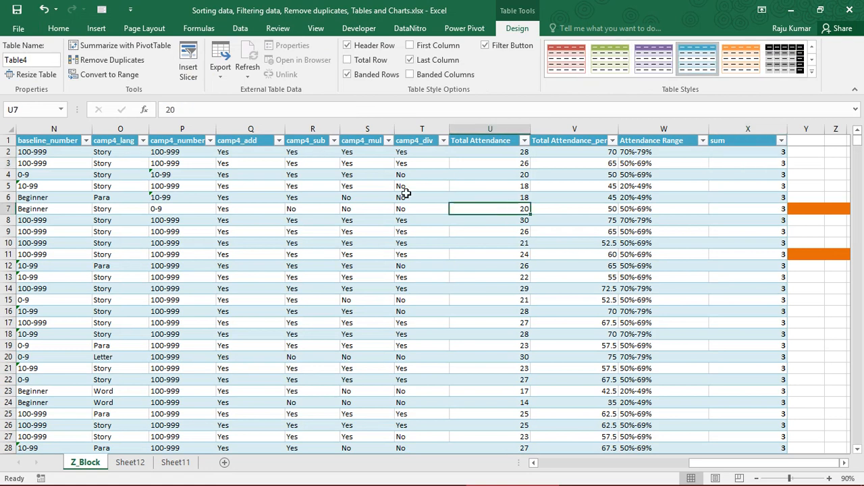
Convert the table to a normal range, and select a few cells in the converted data
click(321, 198)
key(ctrl+Left)
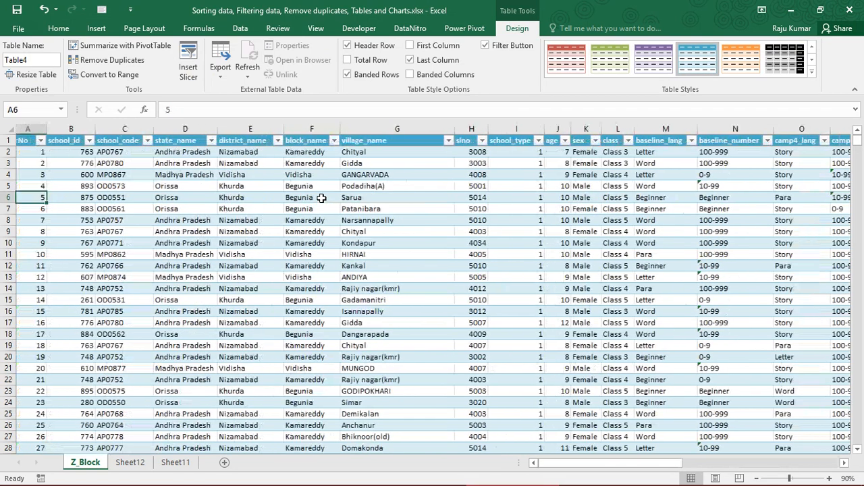
key(Up)
key(Up)
key(Up)
key(Up)
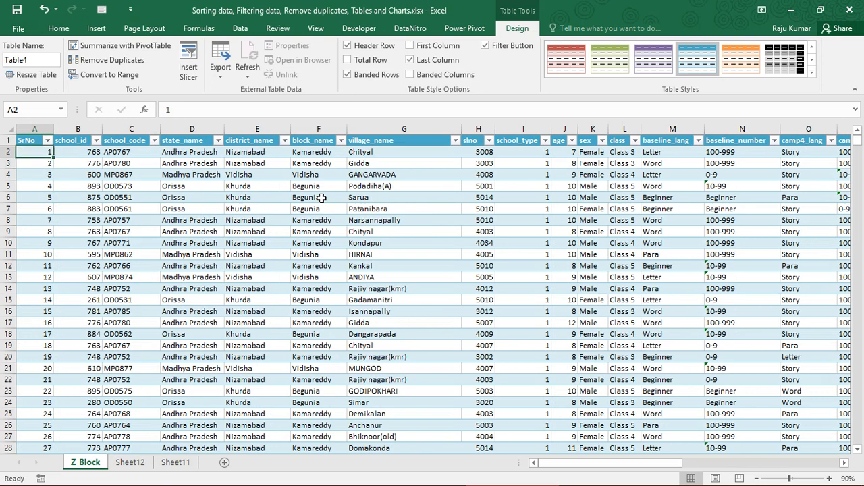
click(108, 75)
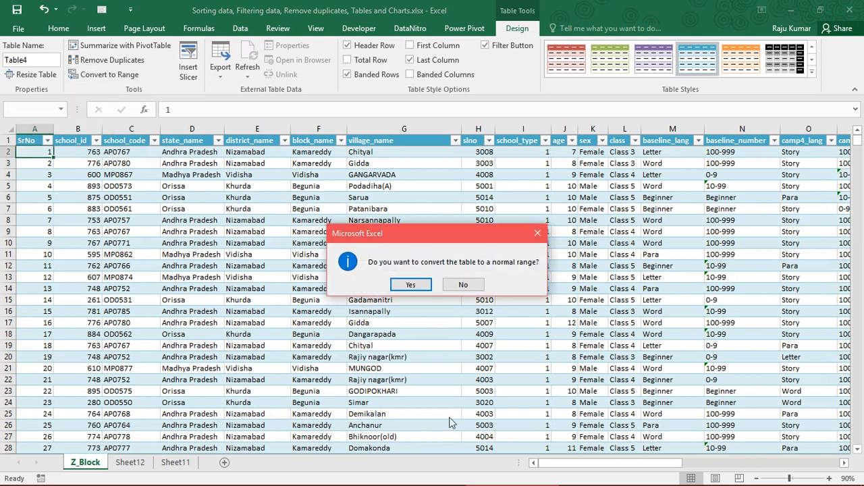
click(410, 285)
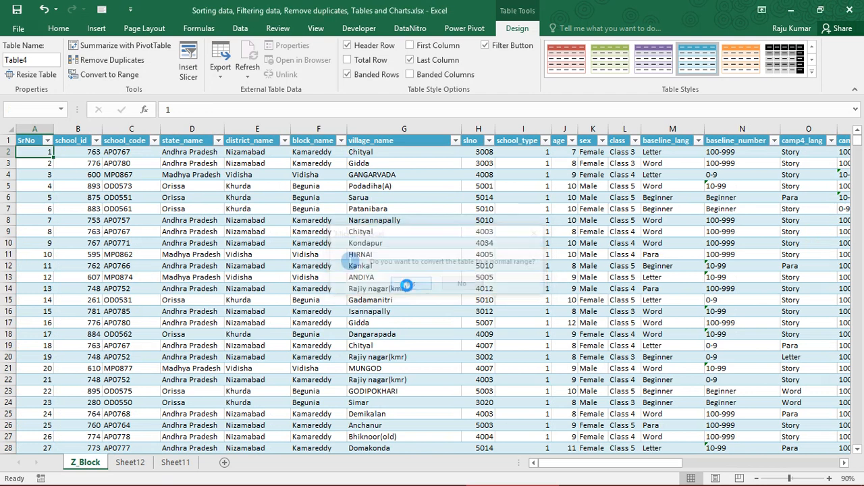
click(242, 222)
click(406, 242)
click(108, 220)
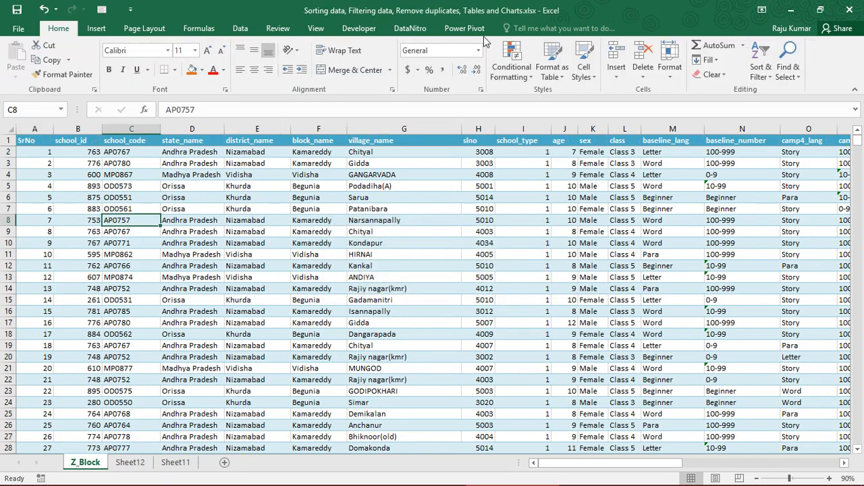
Examine the converted range across its headers and down to its last row, returning to A1
click(105, 231)
key(Up)
key(Up)
key(Up)
key(Up)
key(Up)
key(Up)
key(Up)
key(Up)
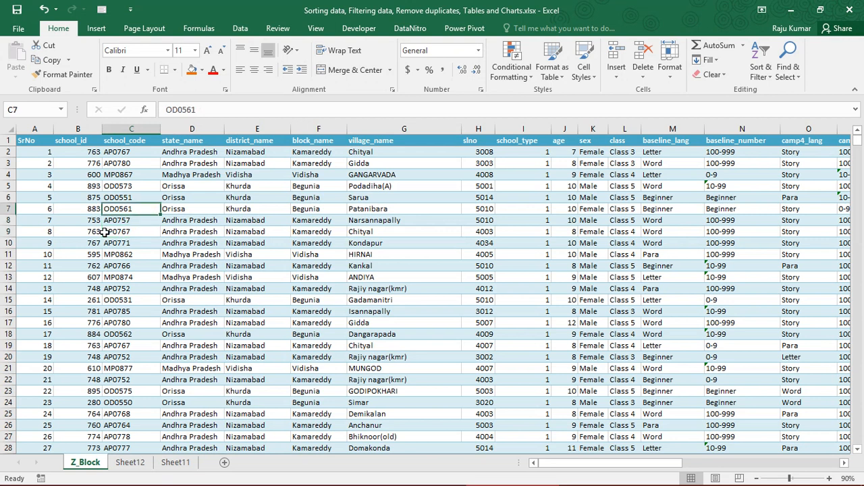
key(Left)
key(Left)
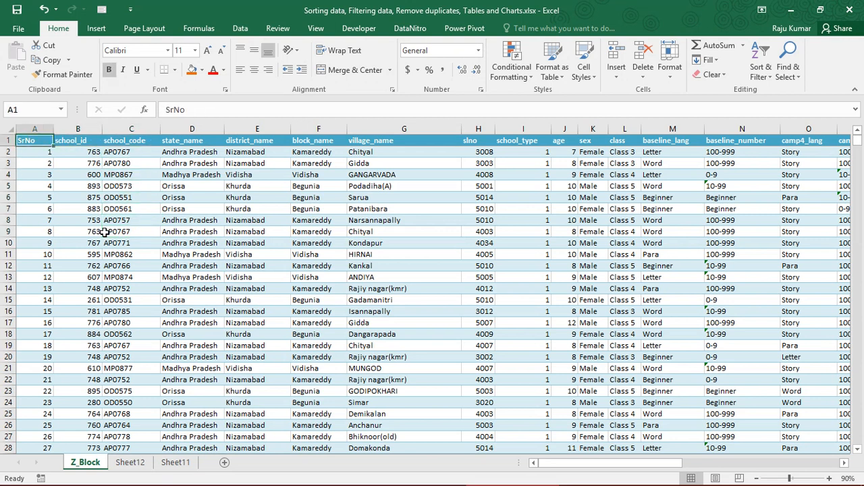
key(ctrl+Down)
key(ctrl+Up)
key(Down)
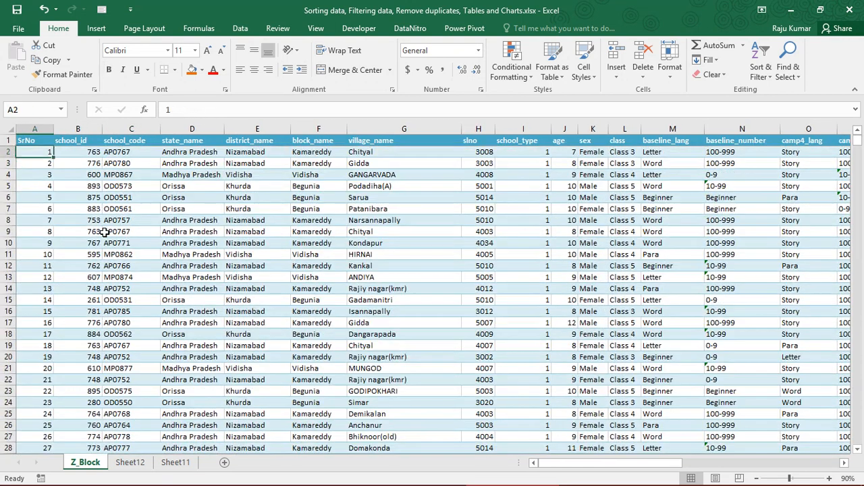
key(Up)
key(ctrl+Right)
key(ctrl+Left)
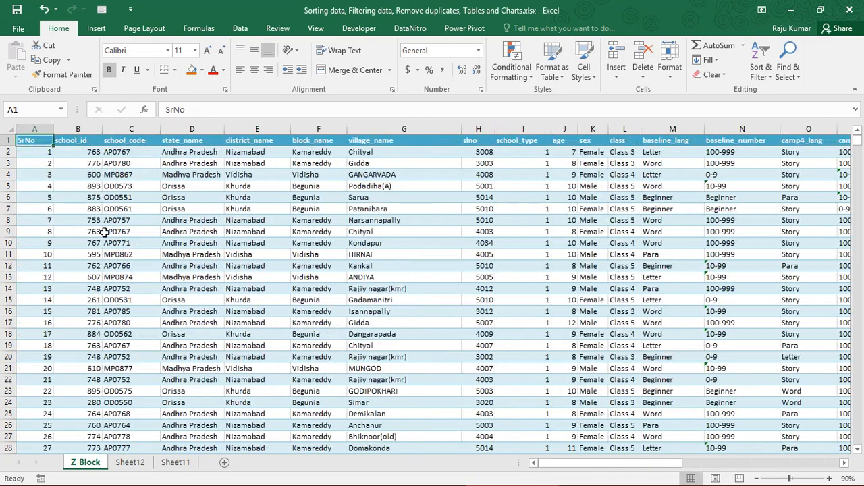
key(ctrl+Right)
key(ctrl+Left)
key(Down)
key(ctrl+Down)
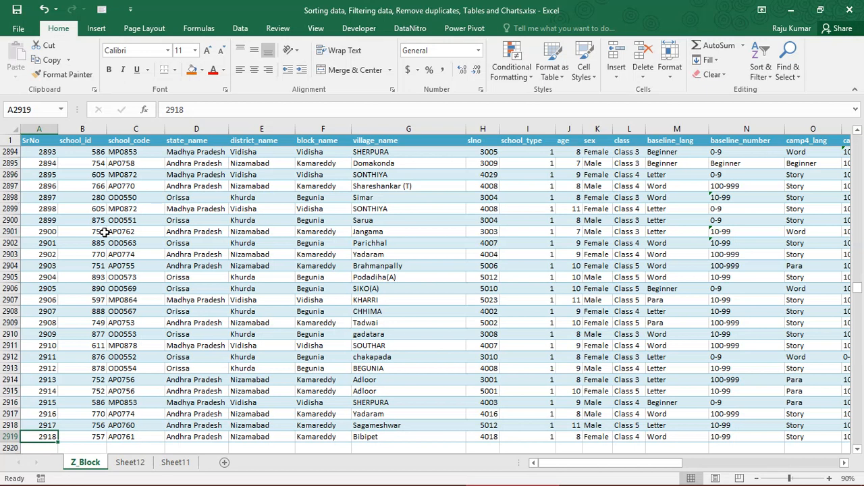
key(ctrl+Up)
key(ctrl+Home)
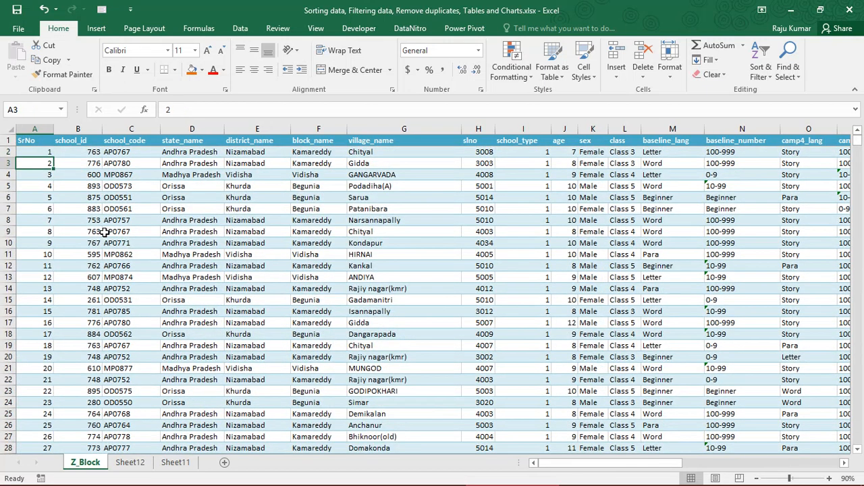
key(Up)
key(ctrl+b)
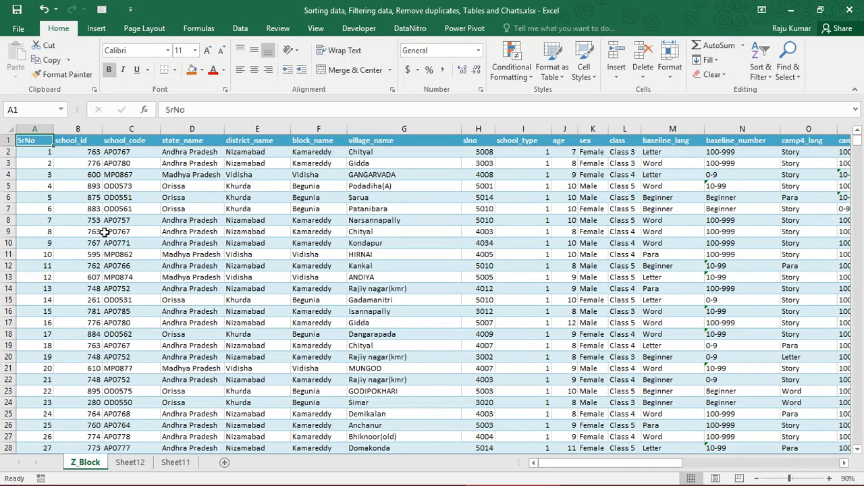